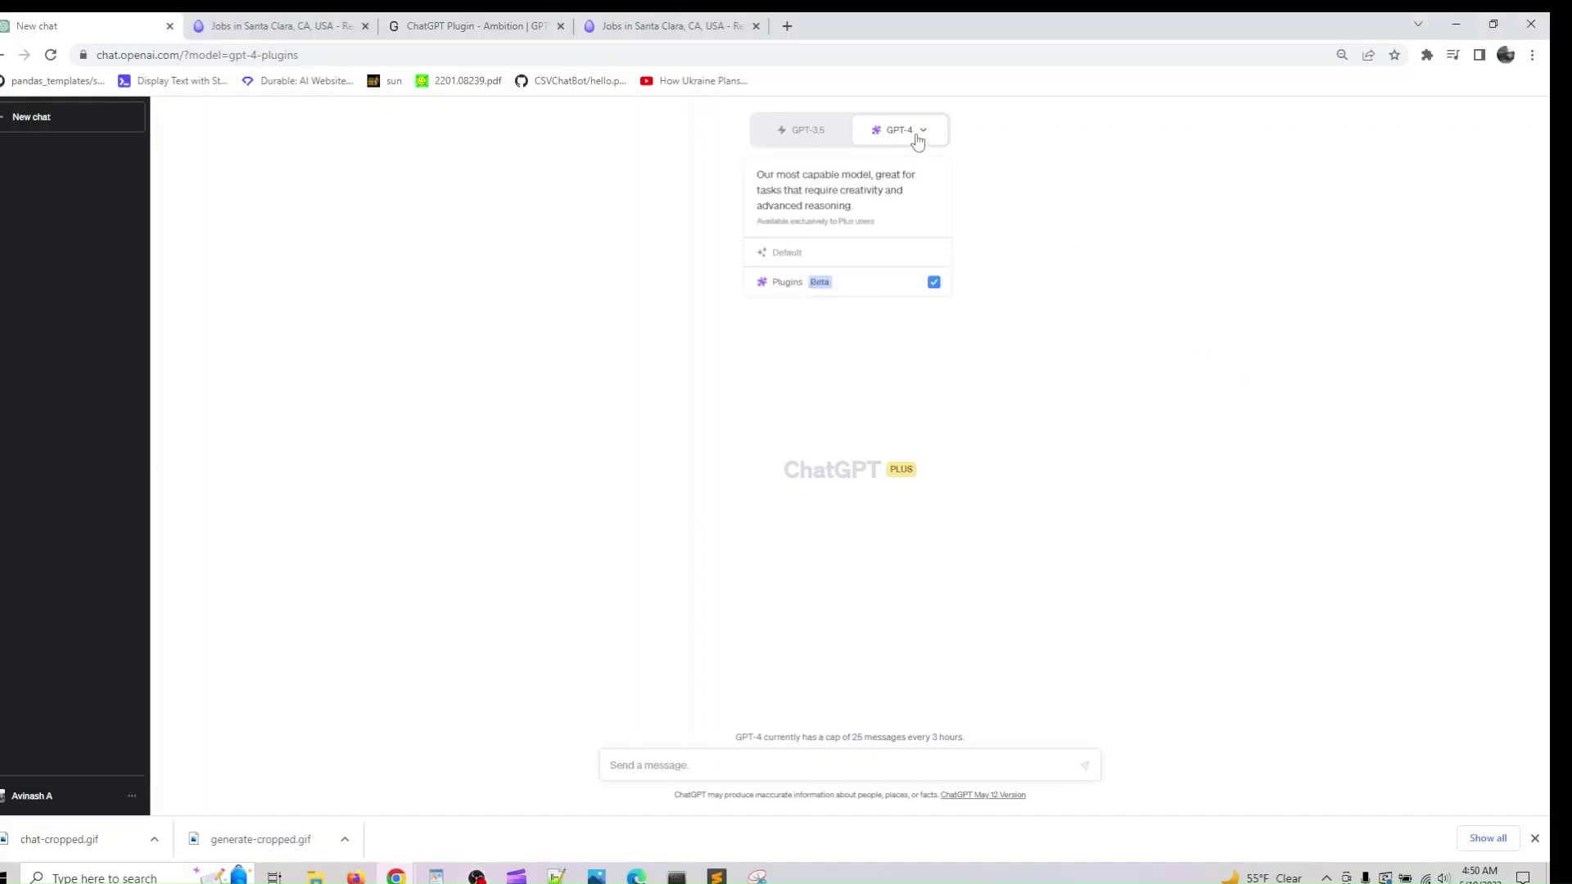
Step: Reach the Ambition entry on page 2 of the plugin store's All plugins list
{"action": "left_click", "coordinate": [846, 172]}
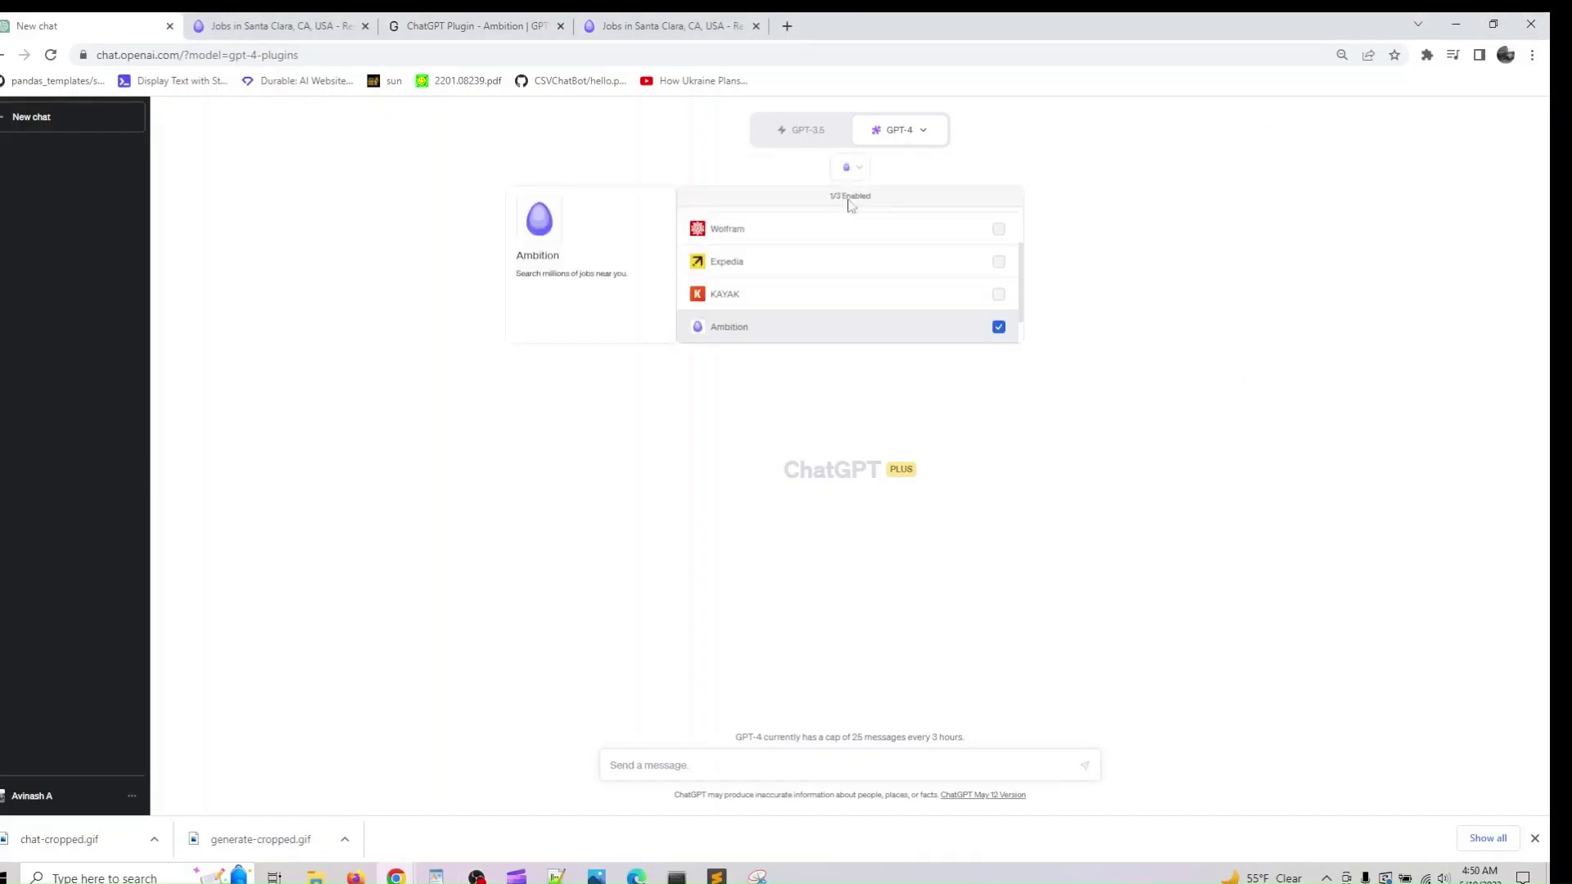
{"action": "scroll", "coordinate": [775, 333], "scroll_direction": "down", "scroll_amount": 2}
{"action": "left_click", "coordinate": [773, 333]}
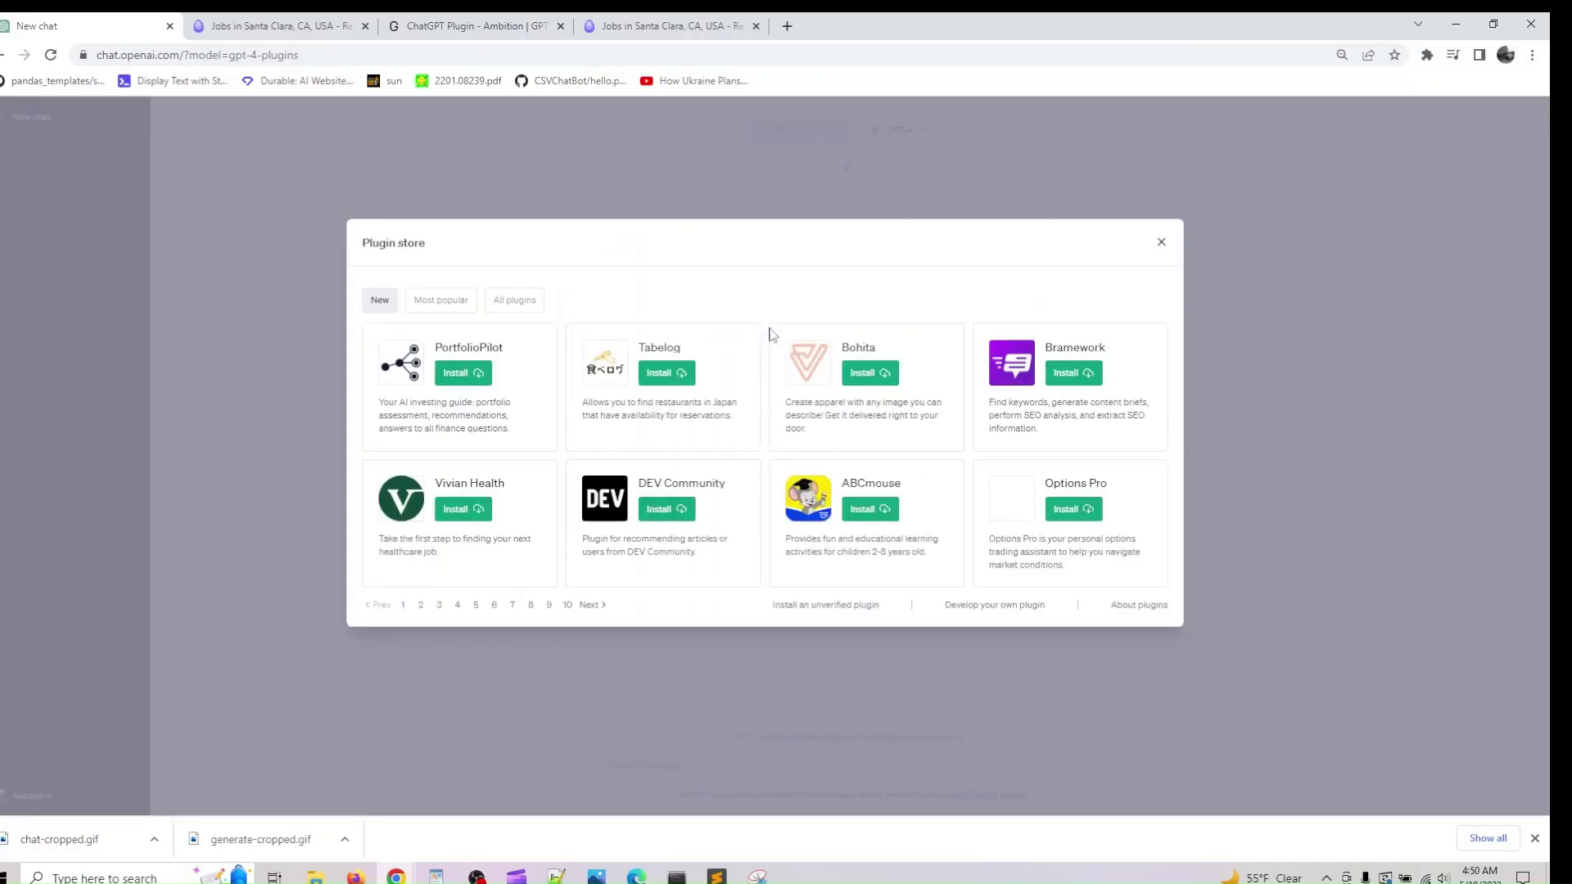
{"action": "left_click", "coordinate": [515, 301]}
{"action": "left_click", "coordinate": [516, 606]}
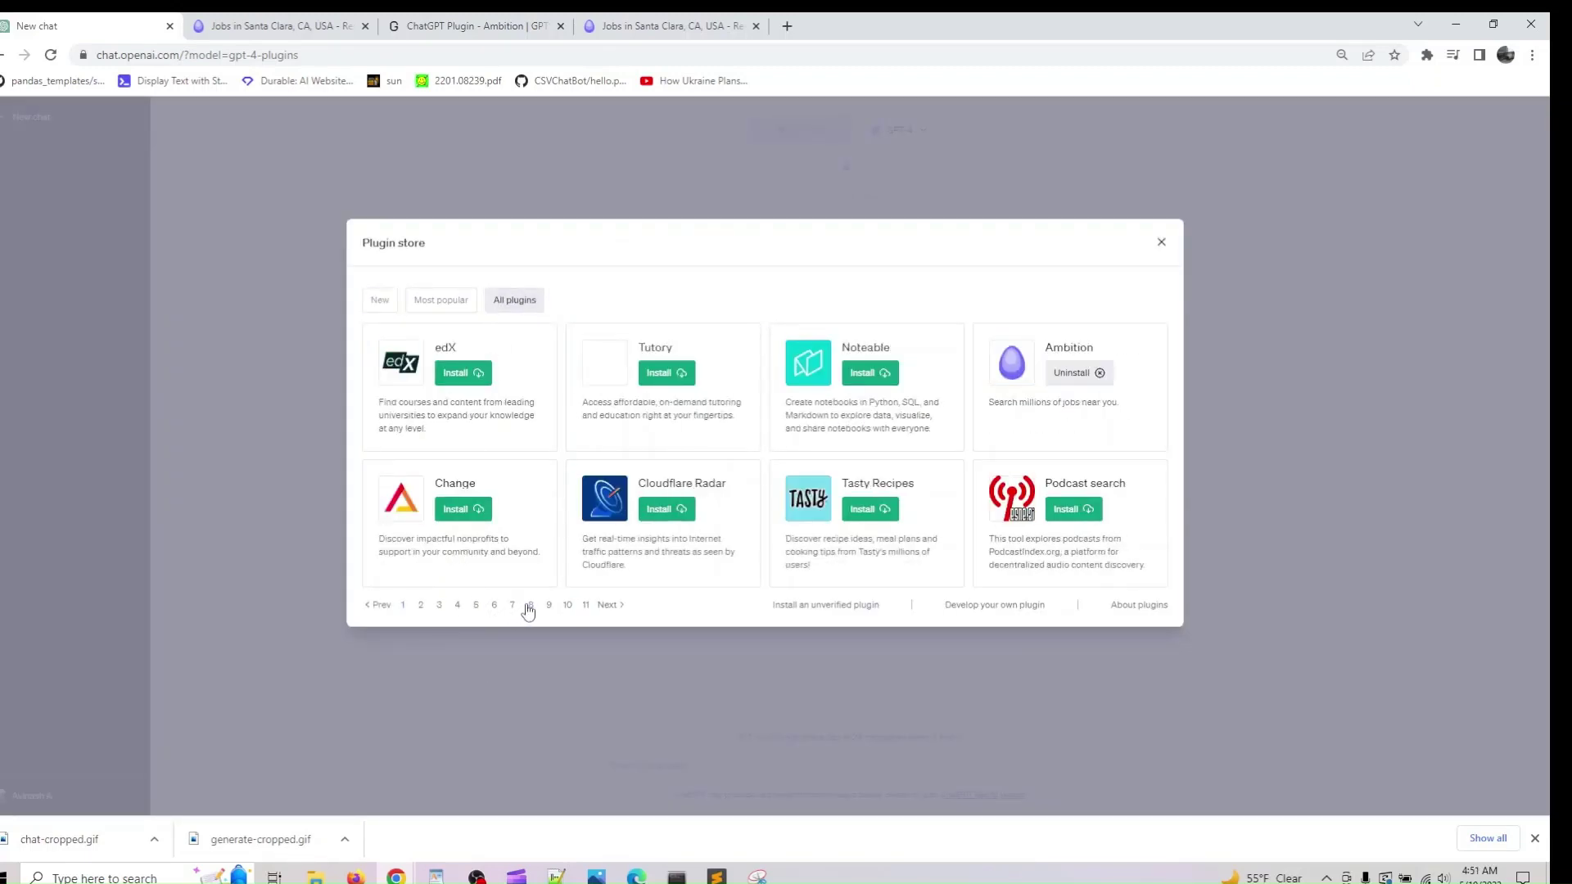
Step: Uninstall the Ambition plugin and immediately install it again
{"action": "left_click", "coordinate": [1062, 379]}
{"action": "left_click", "coordinate": [1065, 376]}
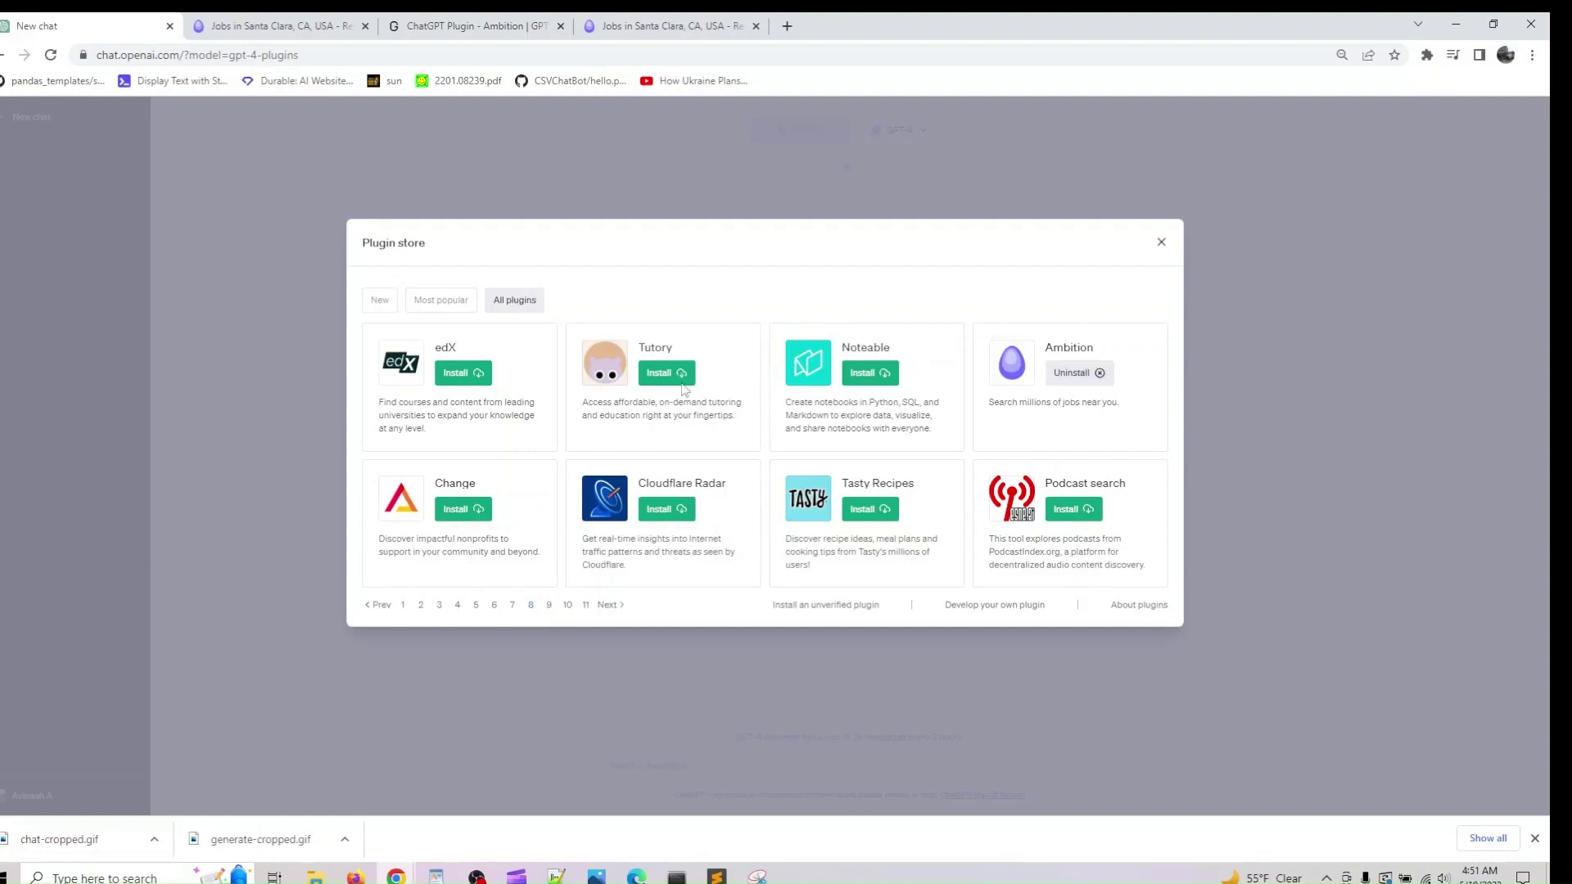
Step: Enable KAYAK and Wolfram alongside Ambition, with Expedia refused as a third pick
{"action": "left_click", "coordinate": [1162, 251]}
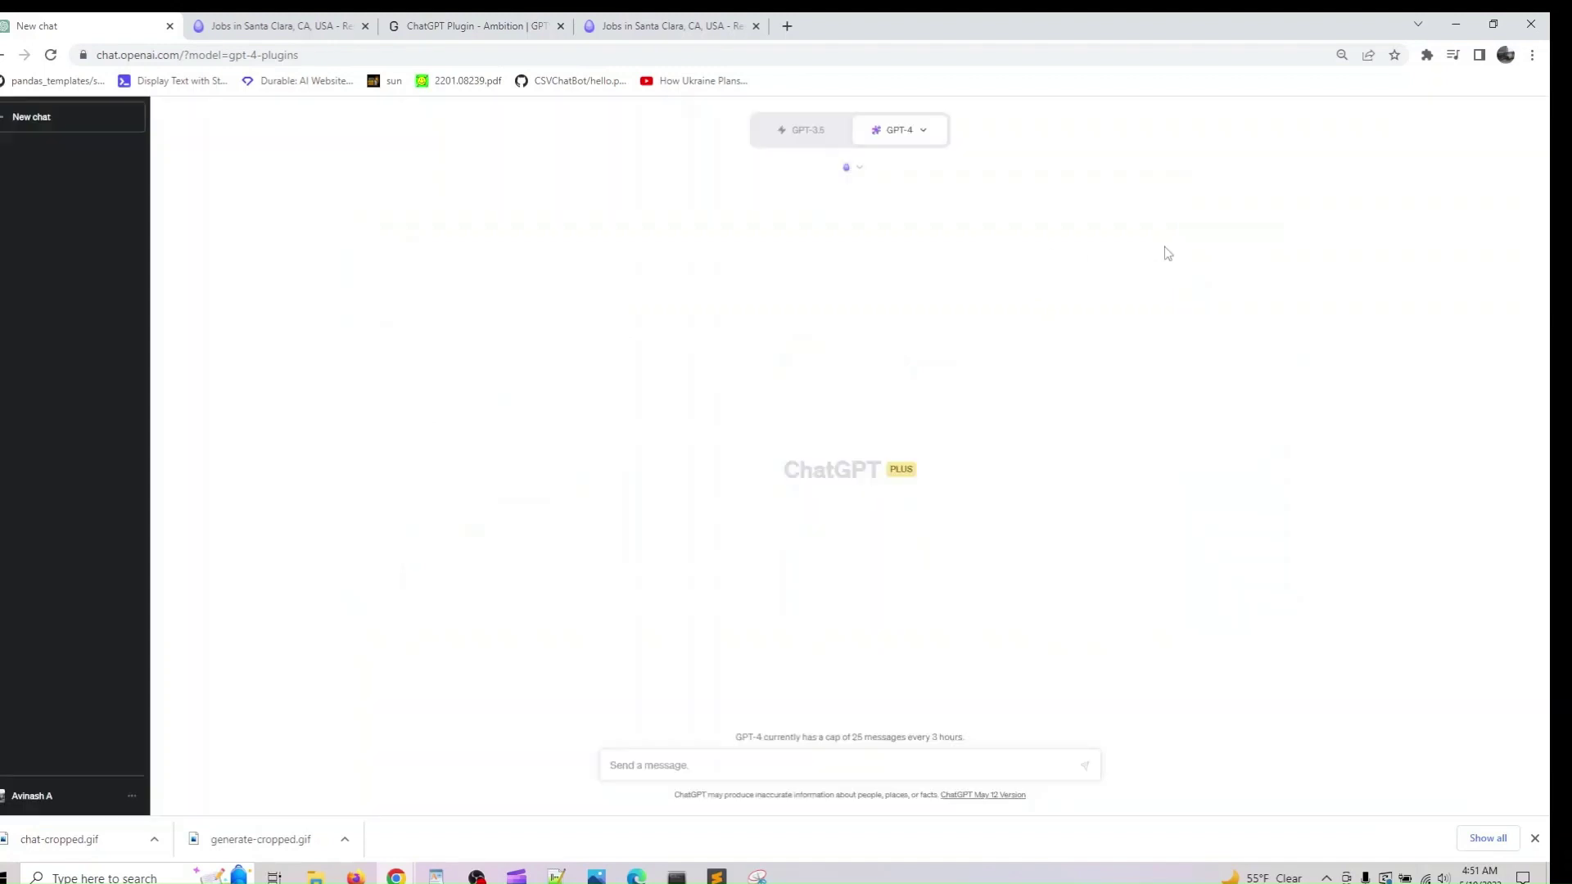
{"action": "left_click", "coordinate": [856, 170]}
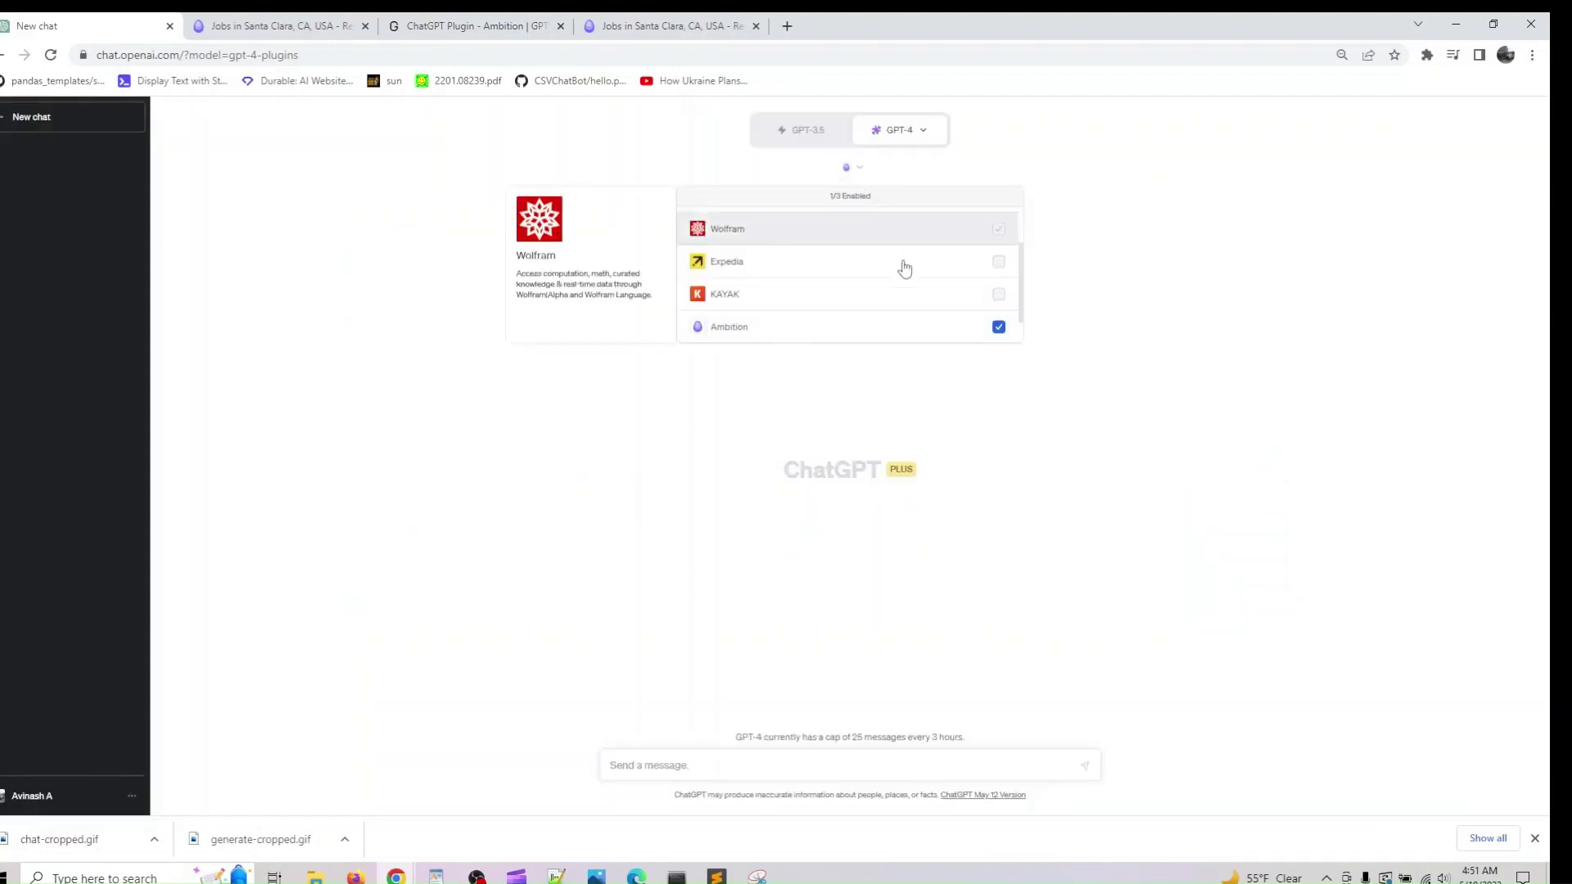
{"action": "left_click", "coordinate": [996, 297]}
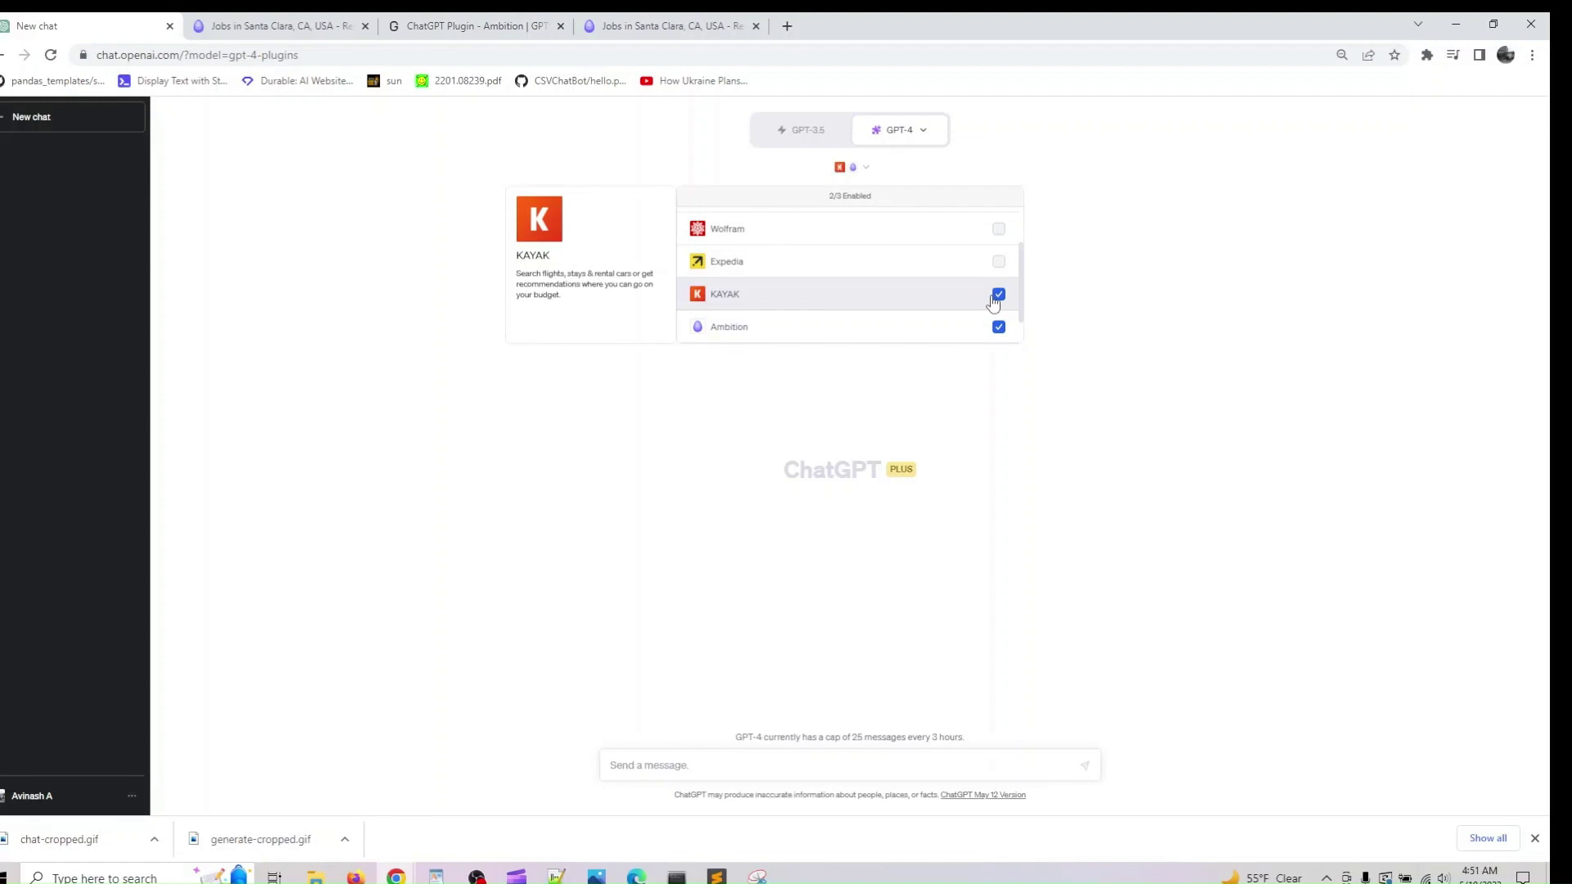
{"action": "left_click", "coordinate": [1000, 265]}
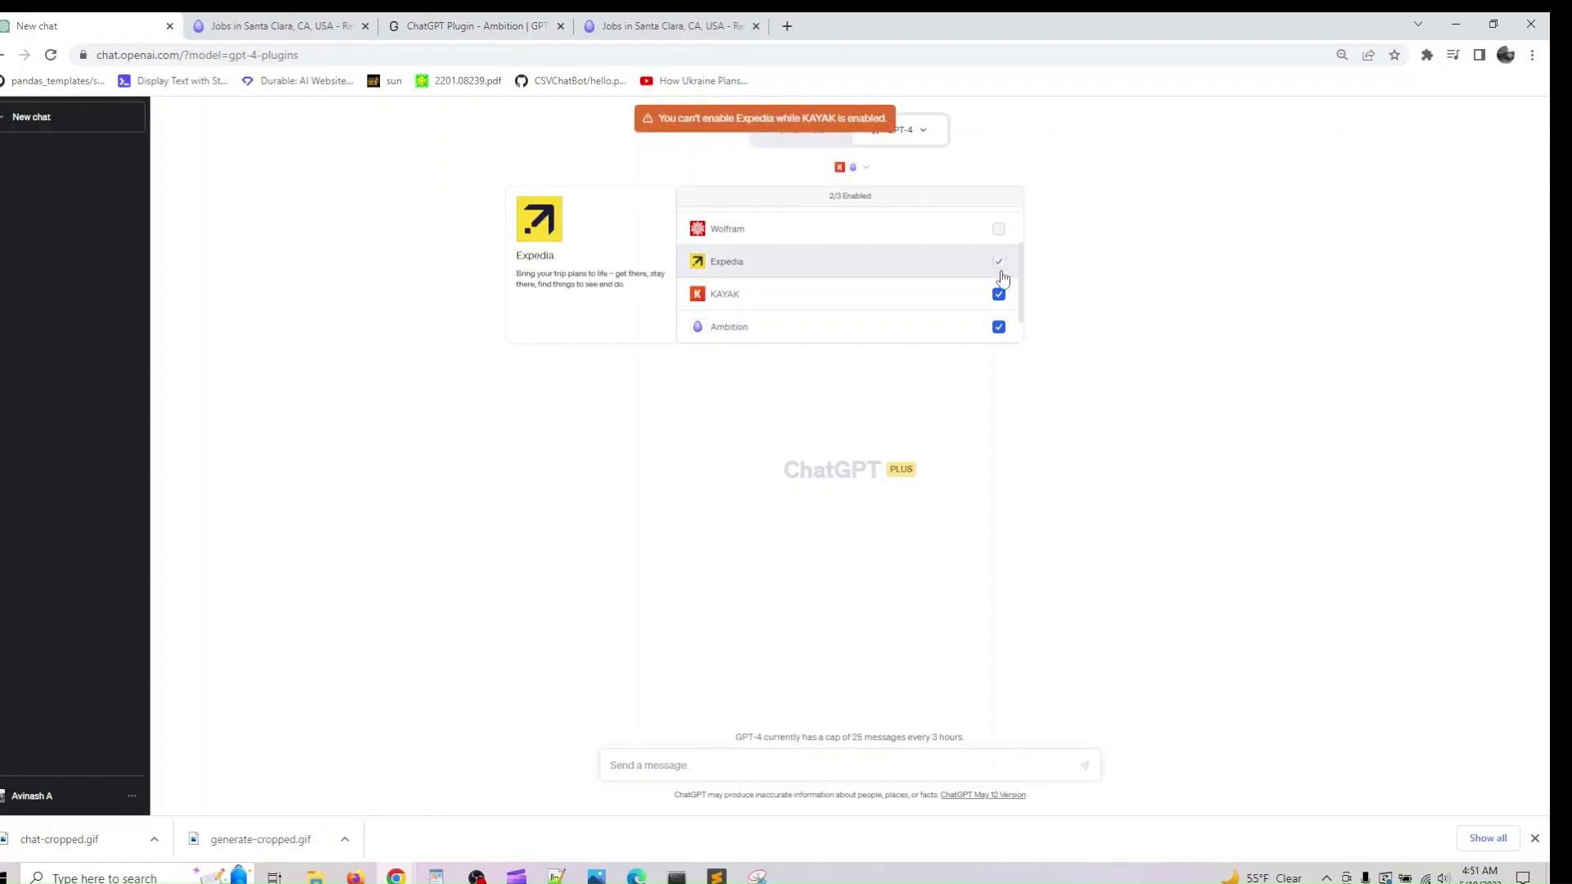
{"action": "scroll", "coordinate": [1003, 278], "scroll_direction": "down", "scroll_amount": 1}
{"action": "scroll", "coordinate": [997, 283], "scroll_direction": "up", "scroll_amount": 1}
{"action": "scroll", "coordinate": [995, 289], "scroll_direction": "up", "scroll_amount": 2}
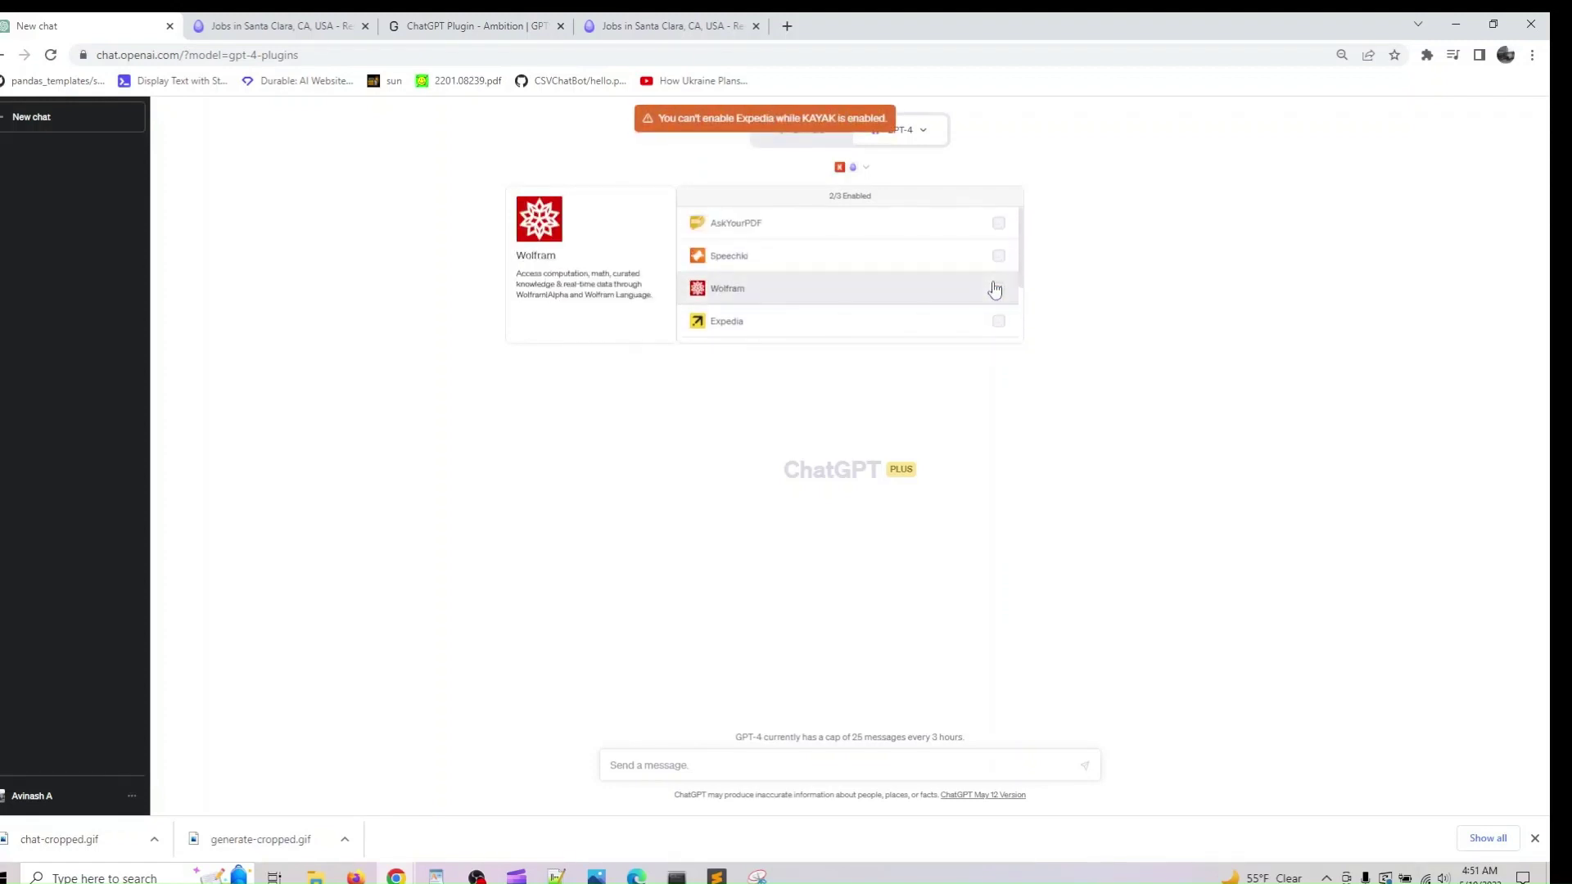
{"action": "left_click", "coordinate": [996, 297]}
{"action": "scroll", "coordinate": [995, 308], "scroll_direction": "down", "scroll_amount": 1}
{"action": "scroll", "coordinate": [995, 311], "scroll_direction": "down", "scroll_amount": 1}
{"action": "left_click", "coordinate": [1076, 383]}
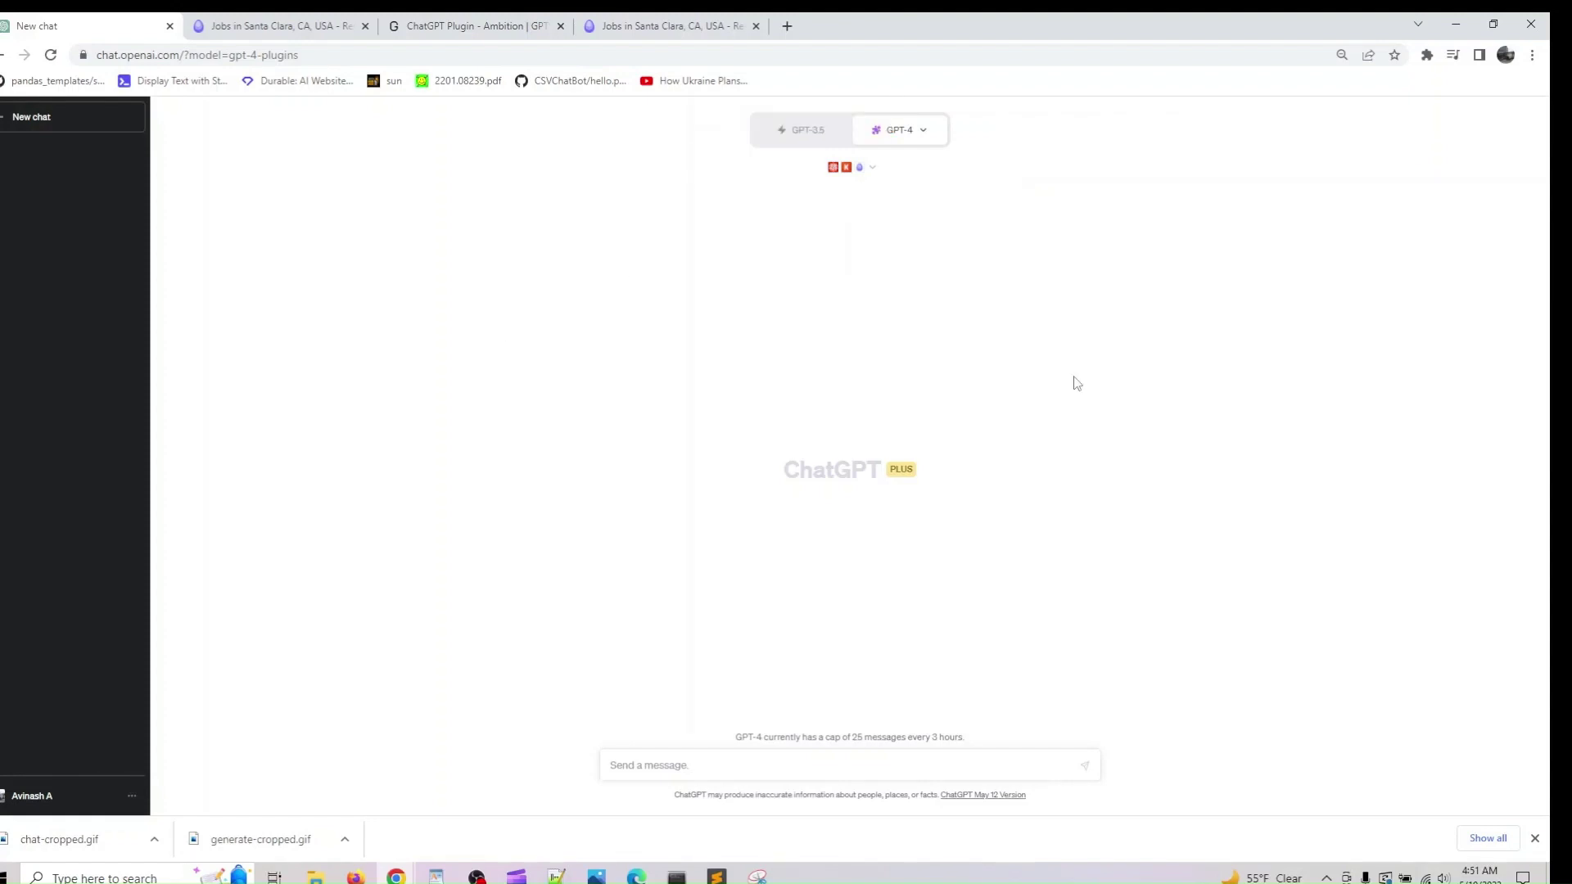
Step: Close the duplicate Santa Clara jobs tab and return to the RemoteAmbition jobs page
{"action": "left_click", "coordinate": [670, 25]}
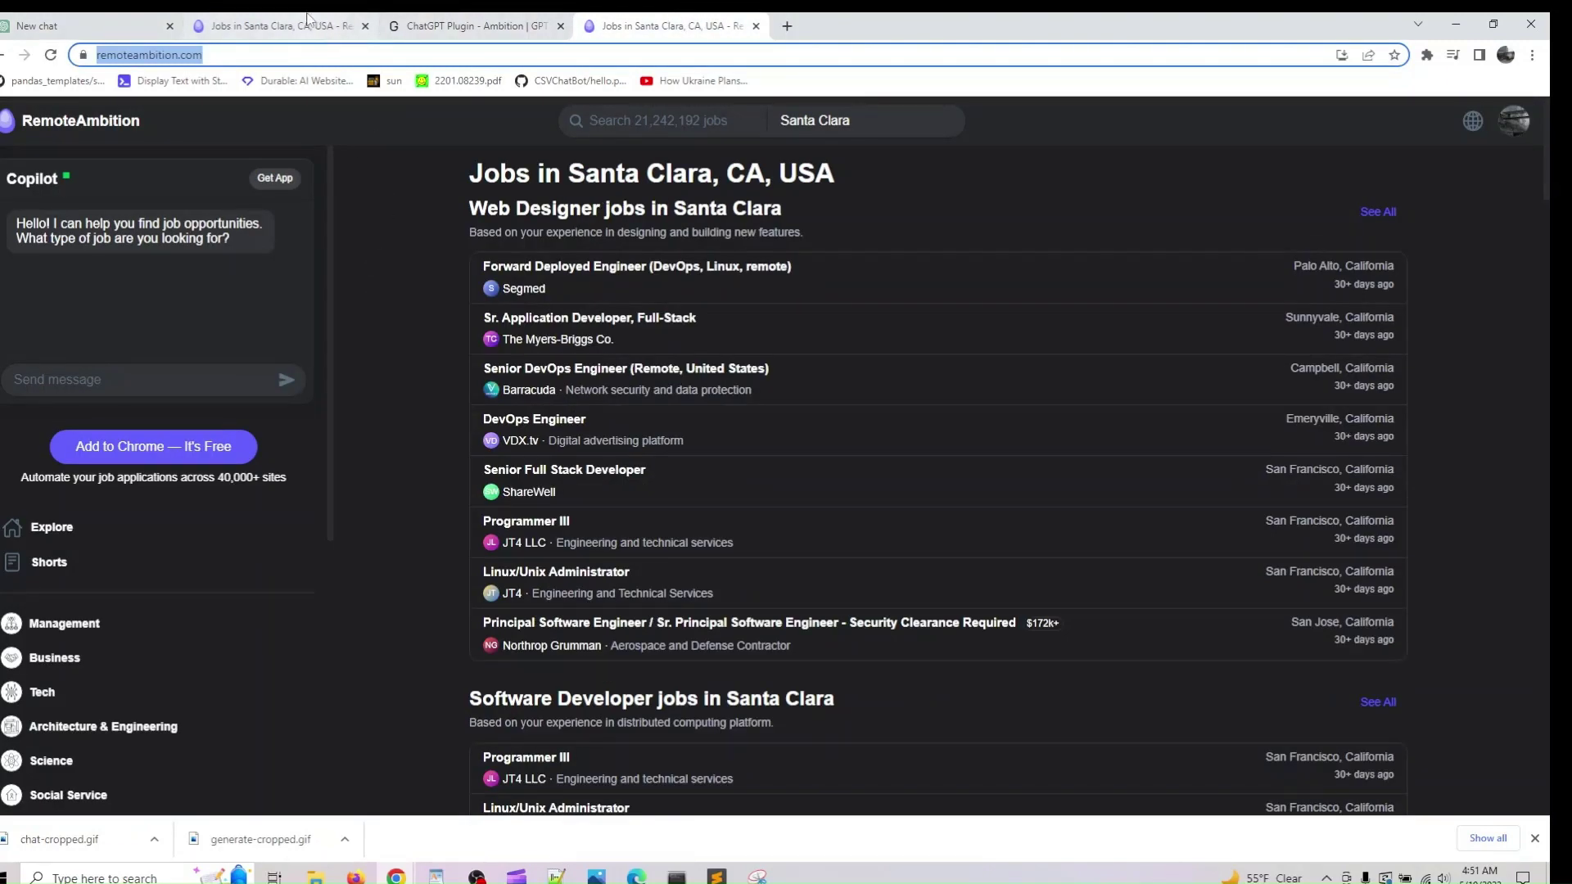
{"action": "left_click", "coordinate": [308, 21]}
{"action": "left_click", "coordinate": [364, 24]}
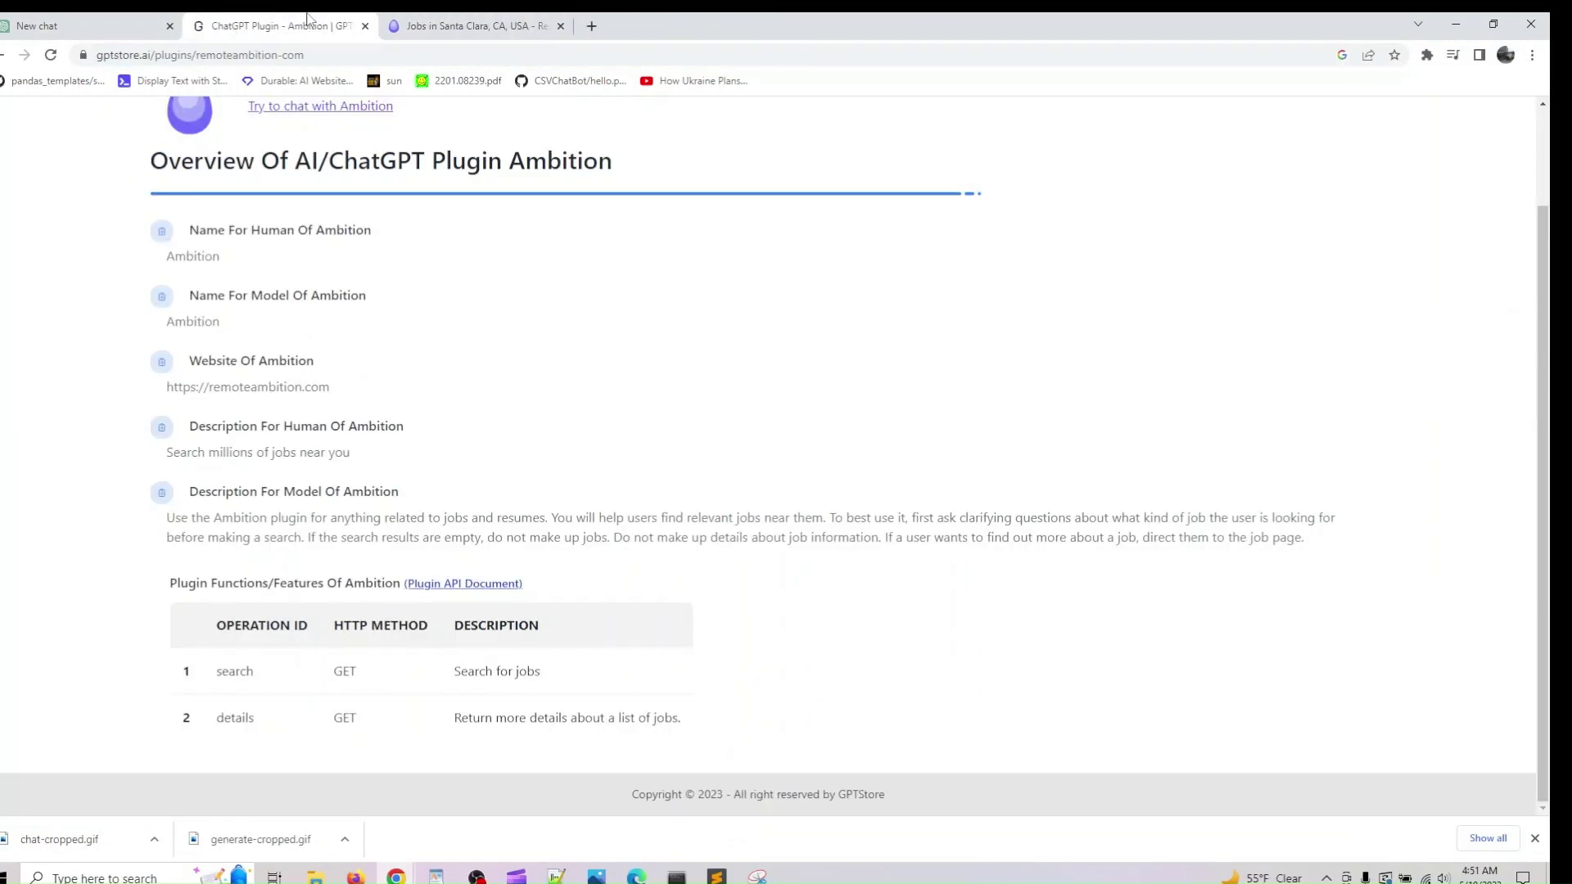
{"action": "scroll", "coordinate": [346, 409], "scroll_direction": "up", "scroll_amount": 2}
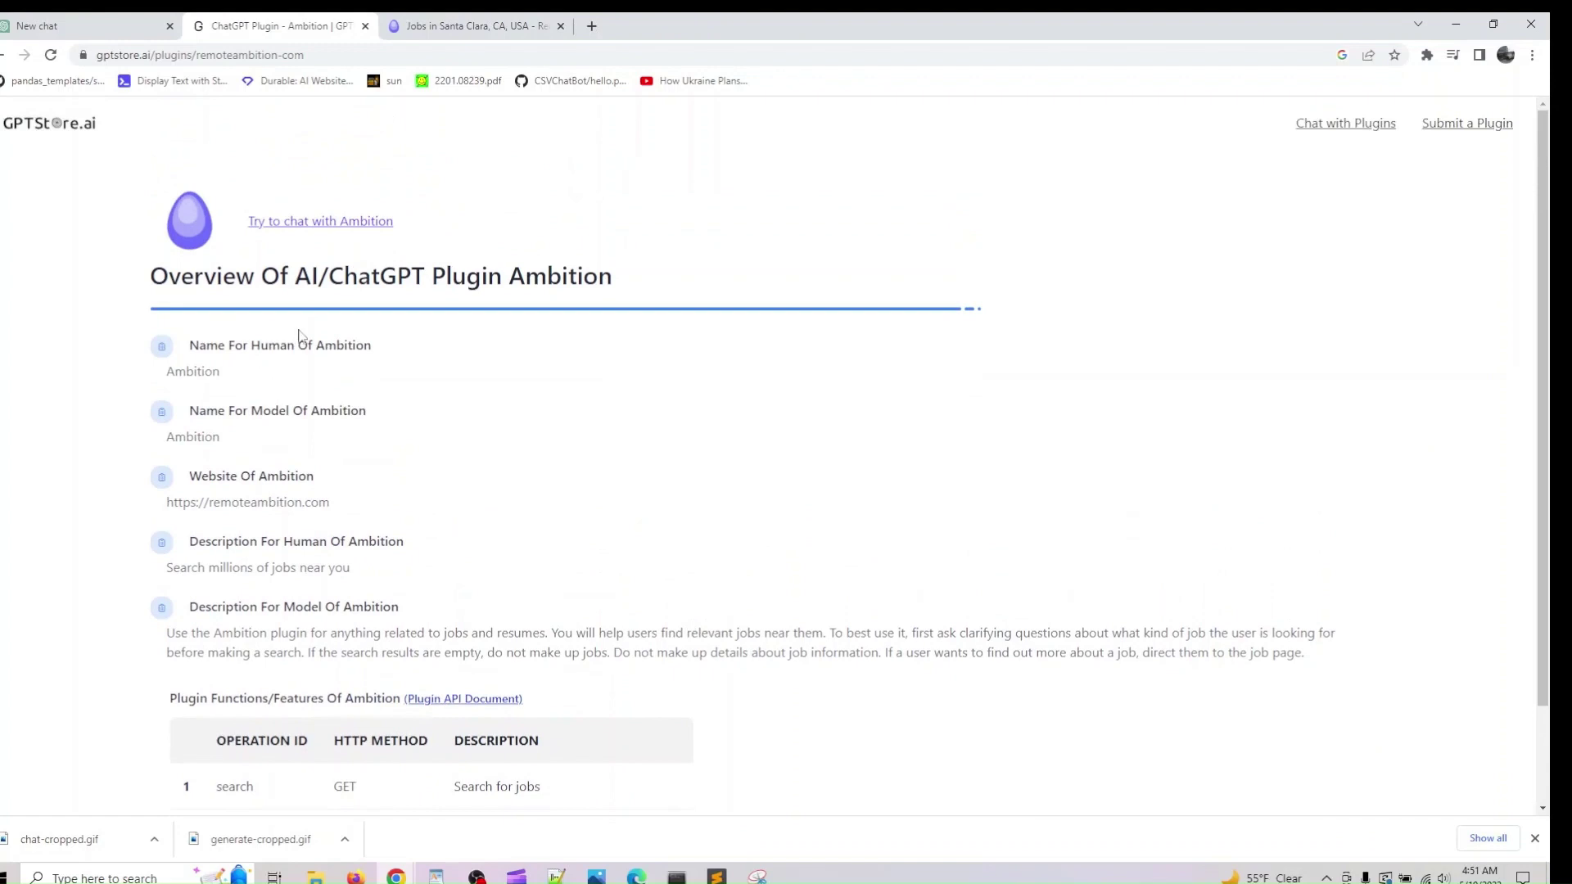
{"action": "left_click", "coordinate": [548, 23]}
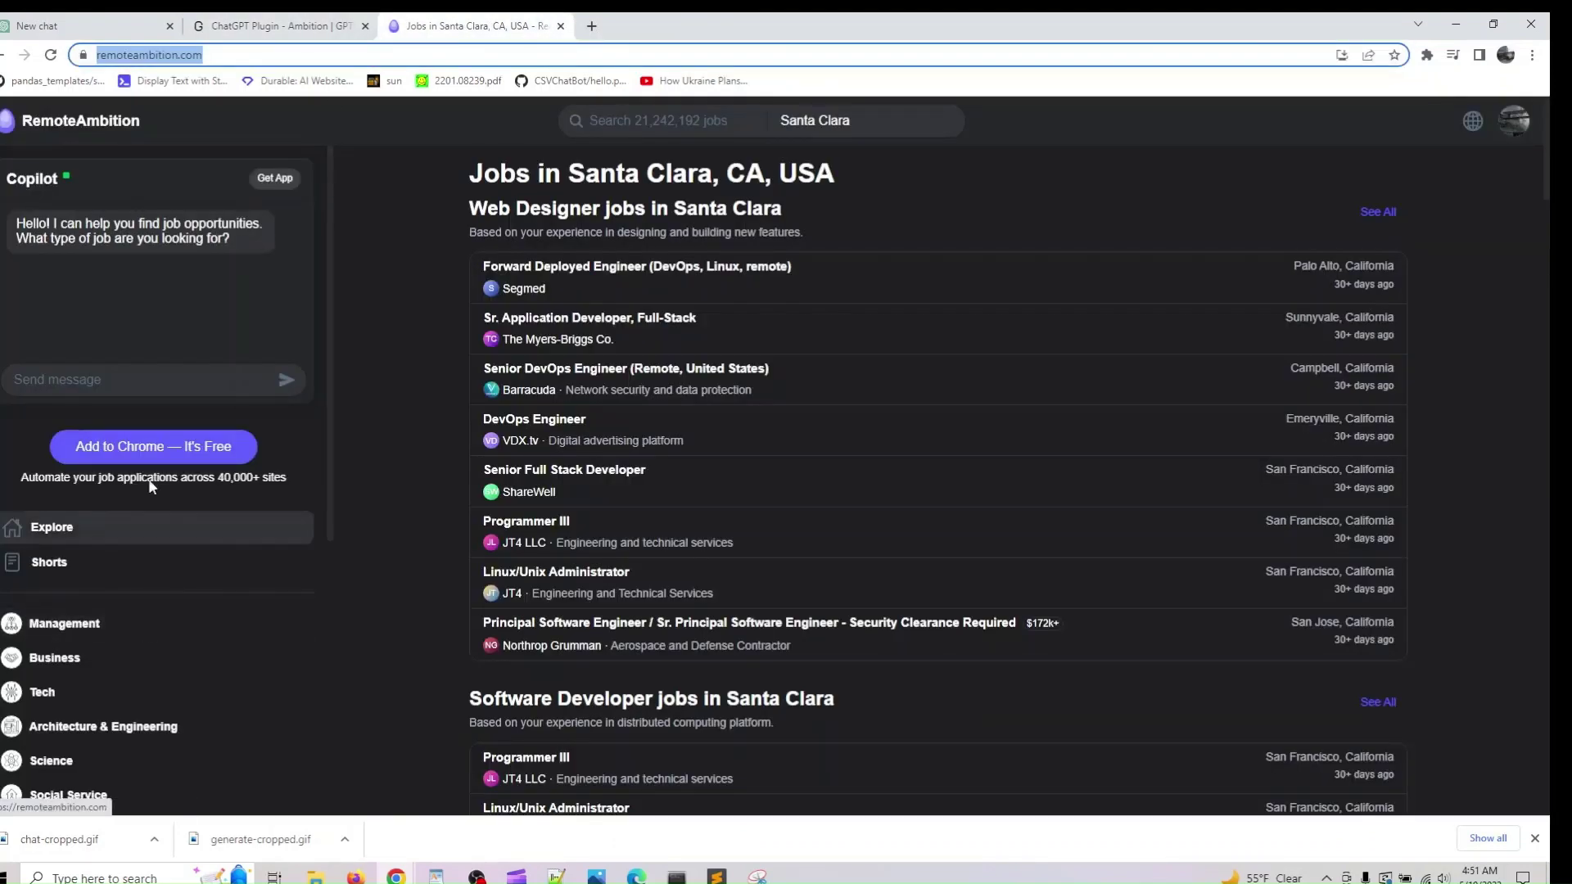
{"action": "scroll", "coordinate": [165, 471], "scroll_direction": "down", "scroll_amount": 1}
{"action": "scroll", "coordinate": [150, 562], "scroll_direction": "down", "scroll_amount": 3}
{"action": "scroll", "coordinate": [150, 561], "scroll_direction": "up", "scroll_amount": 2}
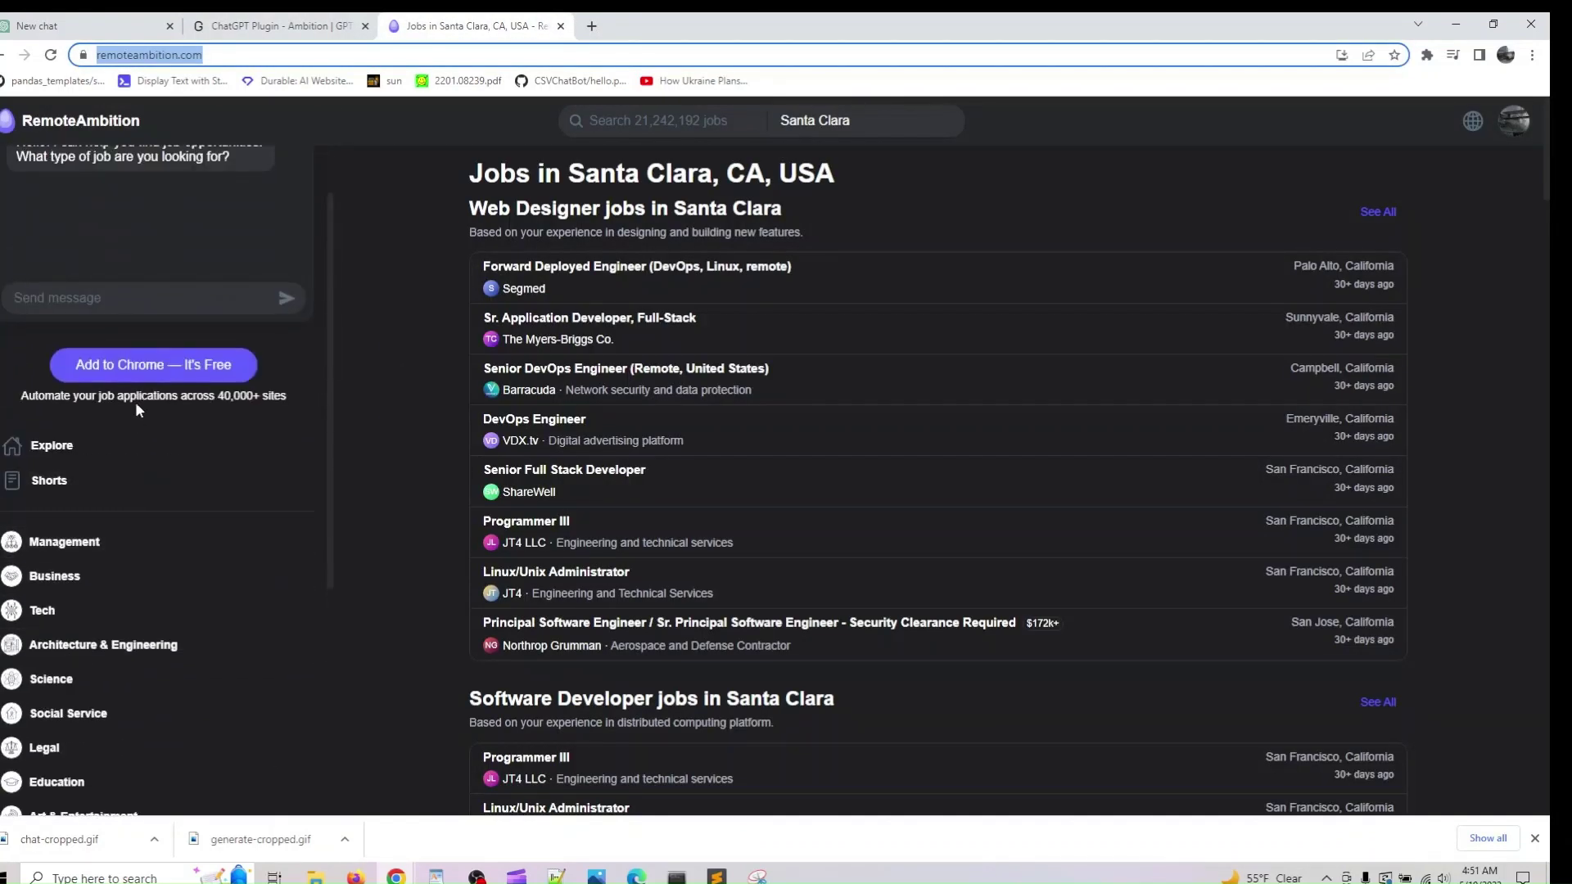
Step: Add the Ambition: ChatGPT for your browser extension from its Chrome Web Store page
{"action": "right_click", "coordinate": [137, 376]}
{"action": "left_click", "coordinate": [103, 373]}
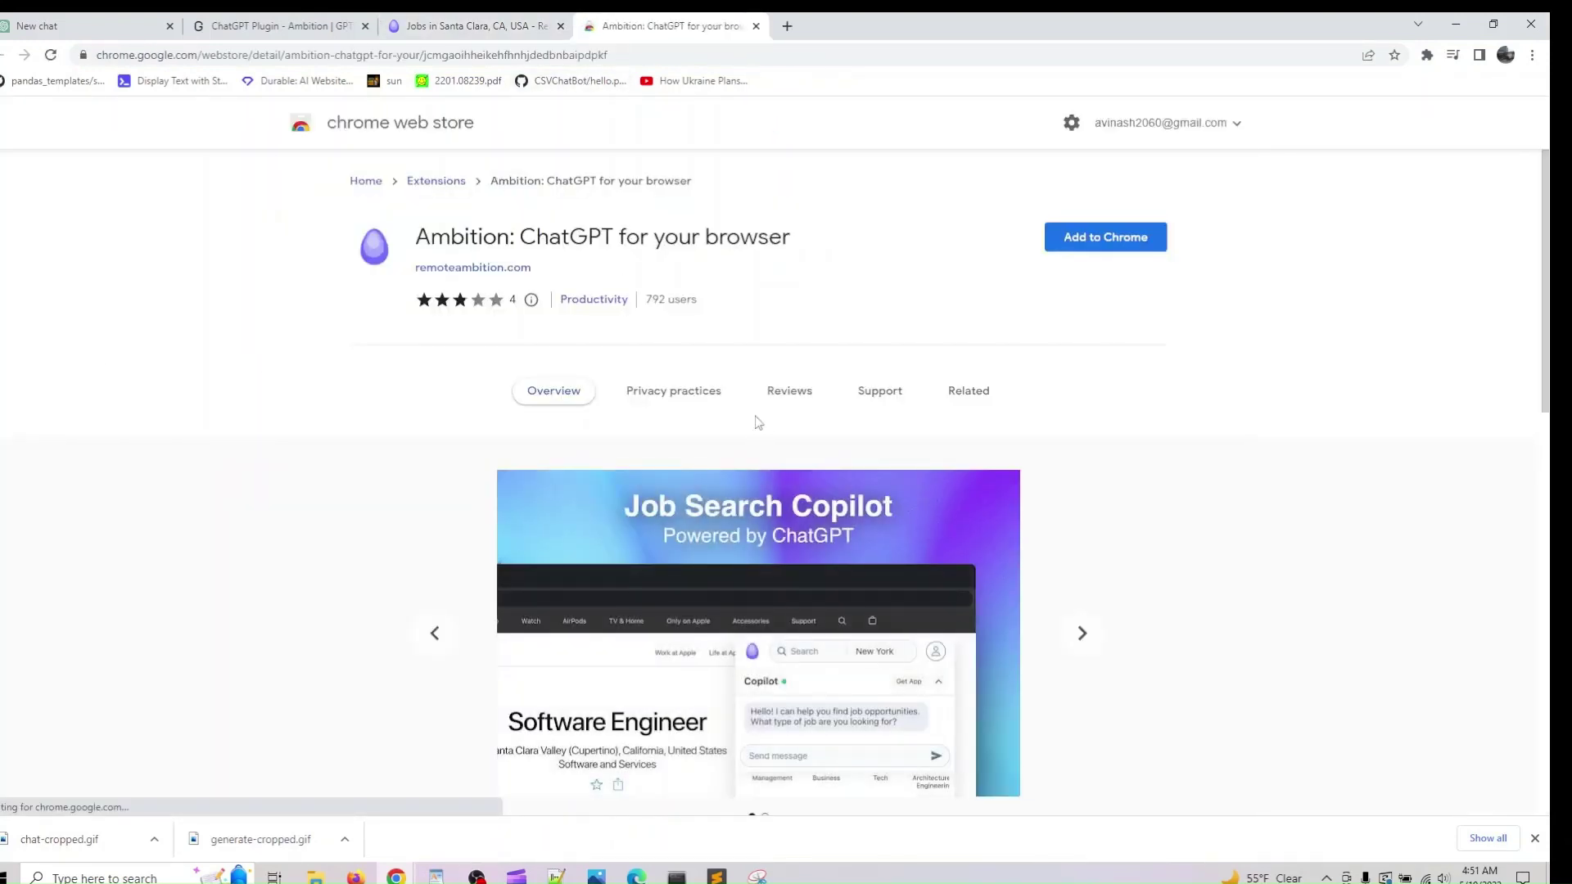
{"action": "left_click", "coordinate": [1109, 238]}
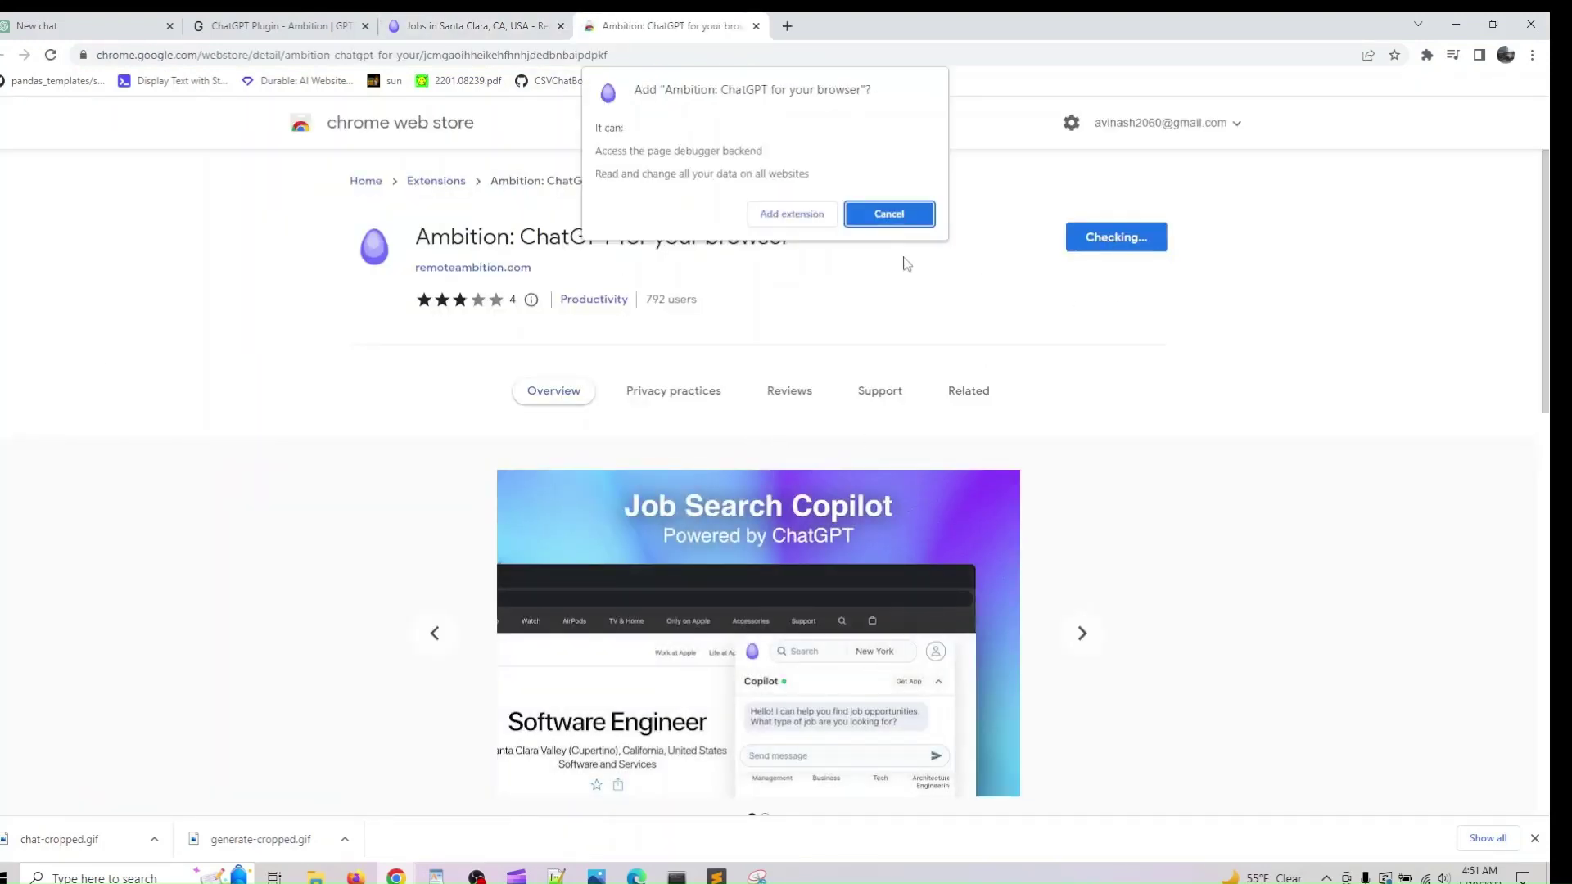
{"action": "left_click", "coordinate": [796, 213]}
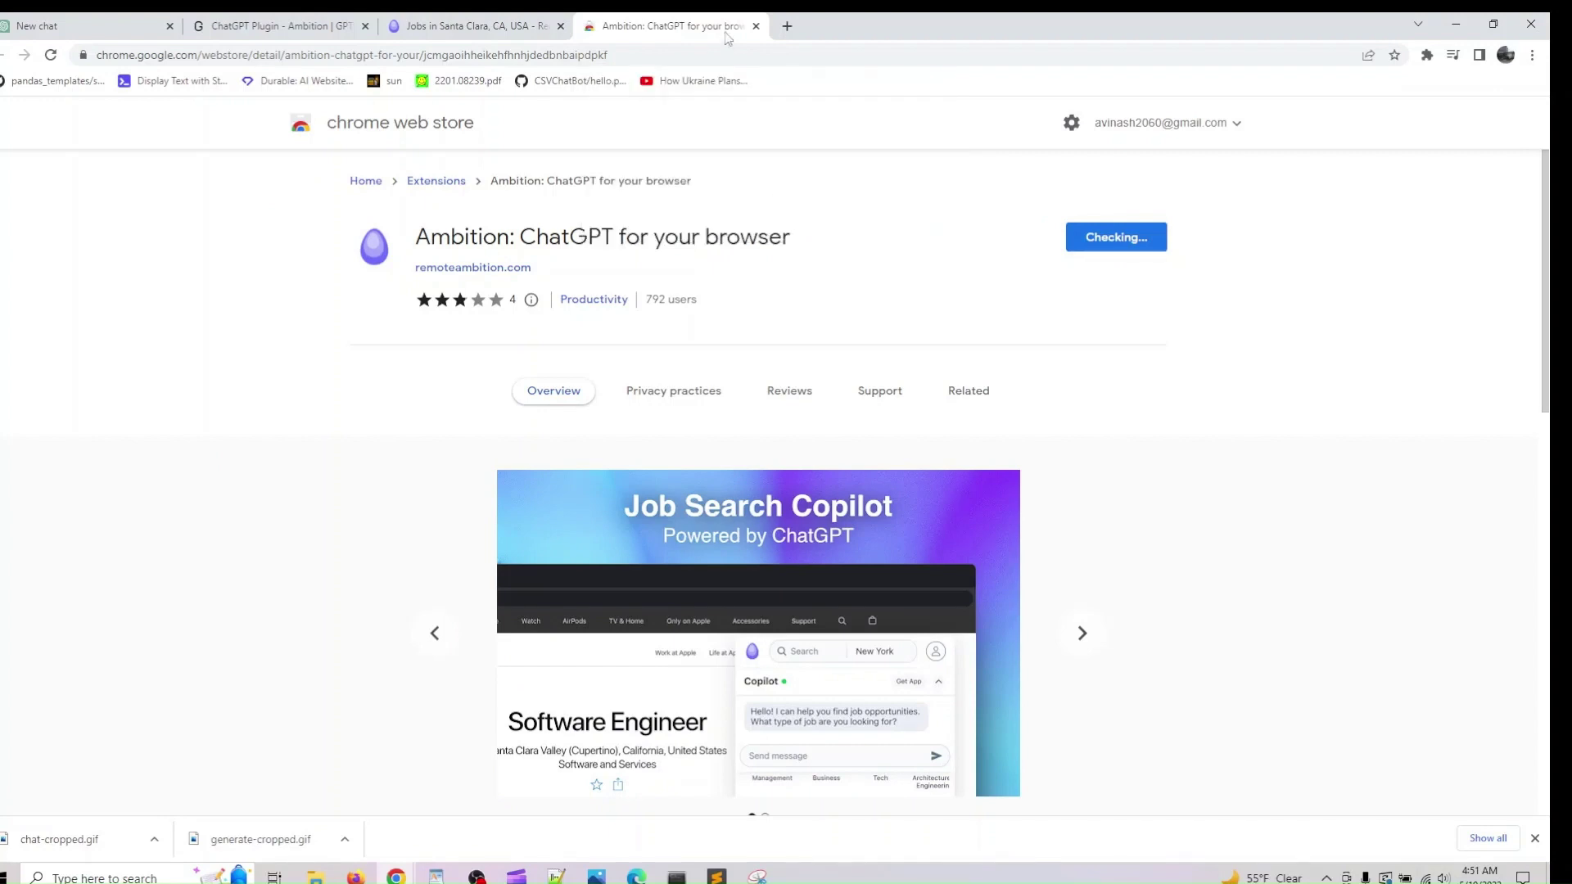
Step: Close the store tab, view the Ambition plugin overview, and return to ChatGPT
{"action": "left_click", "coordinate": [756, 26]}
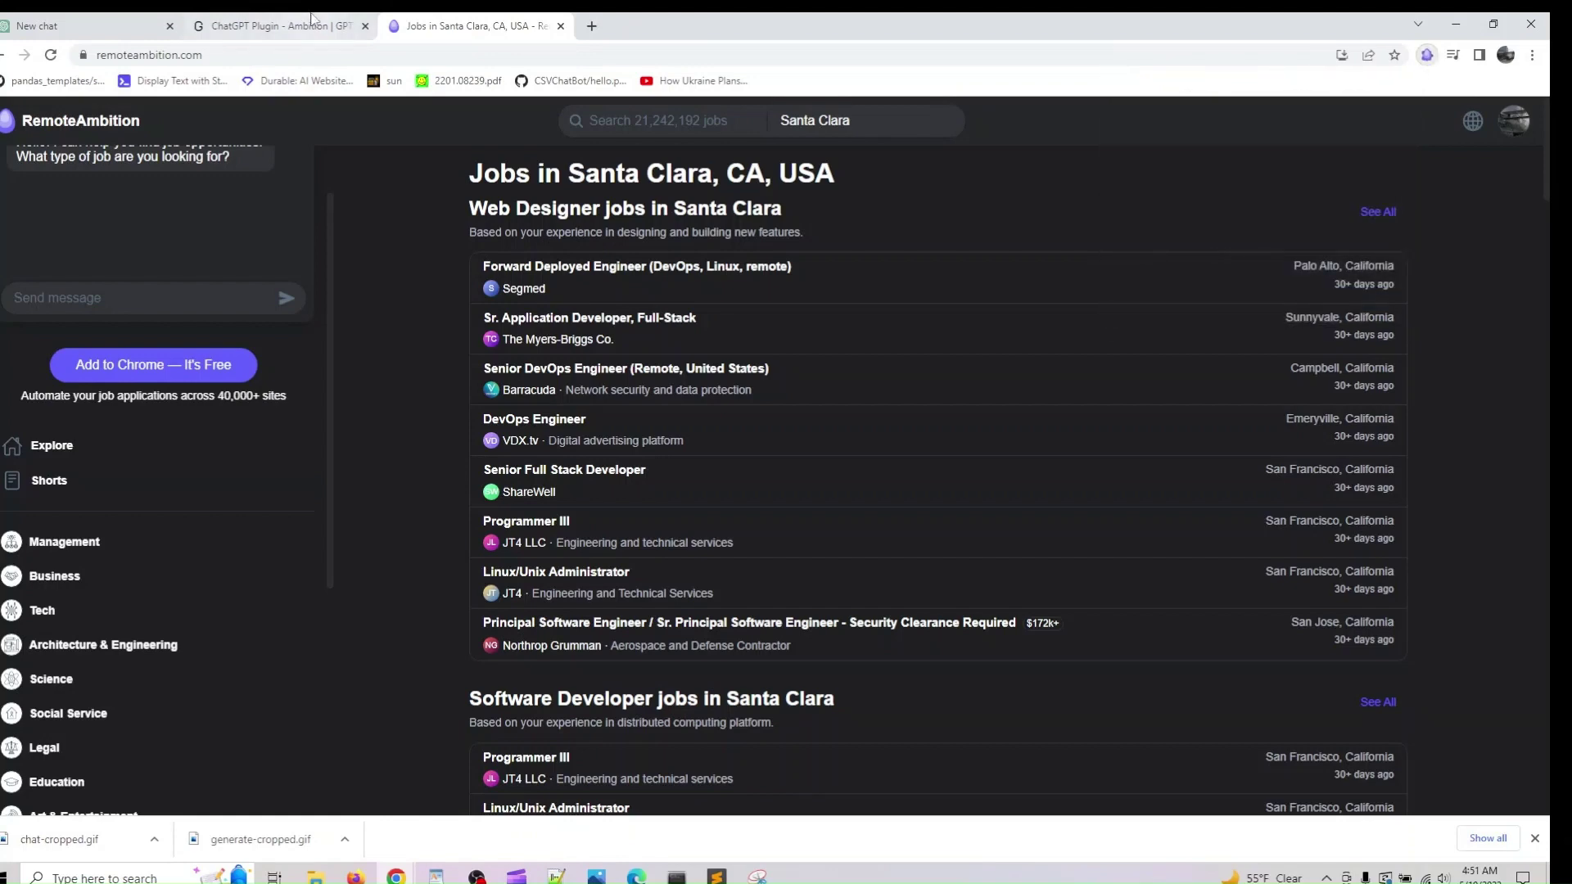
{"action": "left_click", "coordinate": [280, 24]}
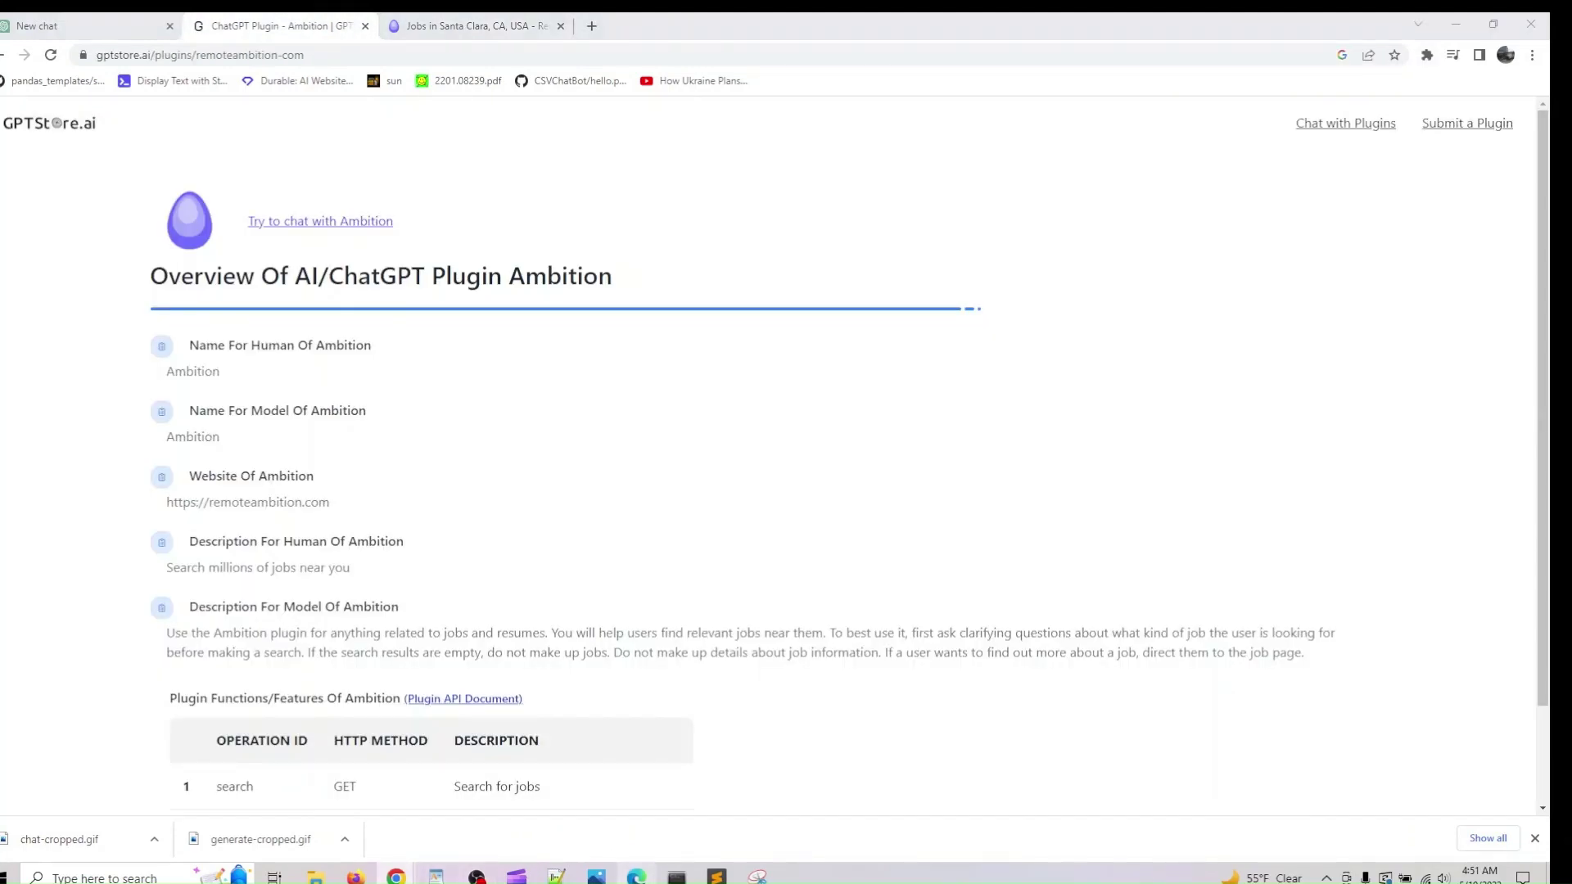
{"action": "left_click", "coordinate": [636, 878]}
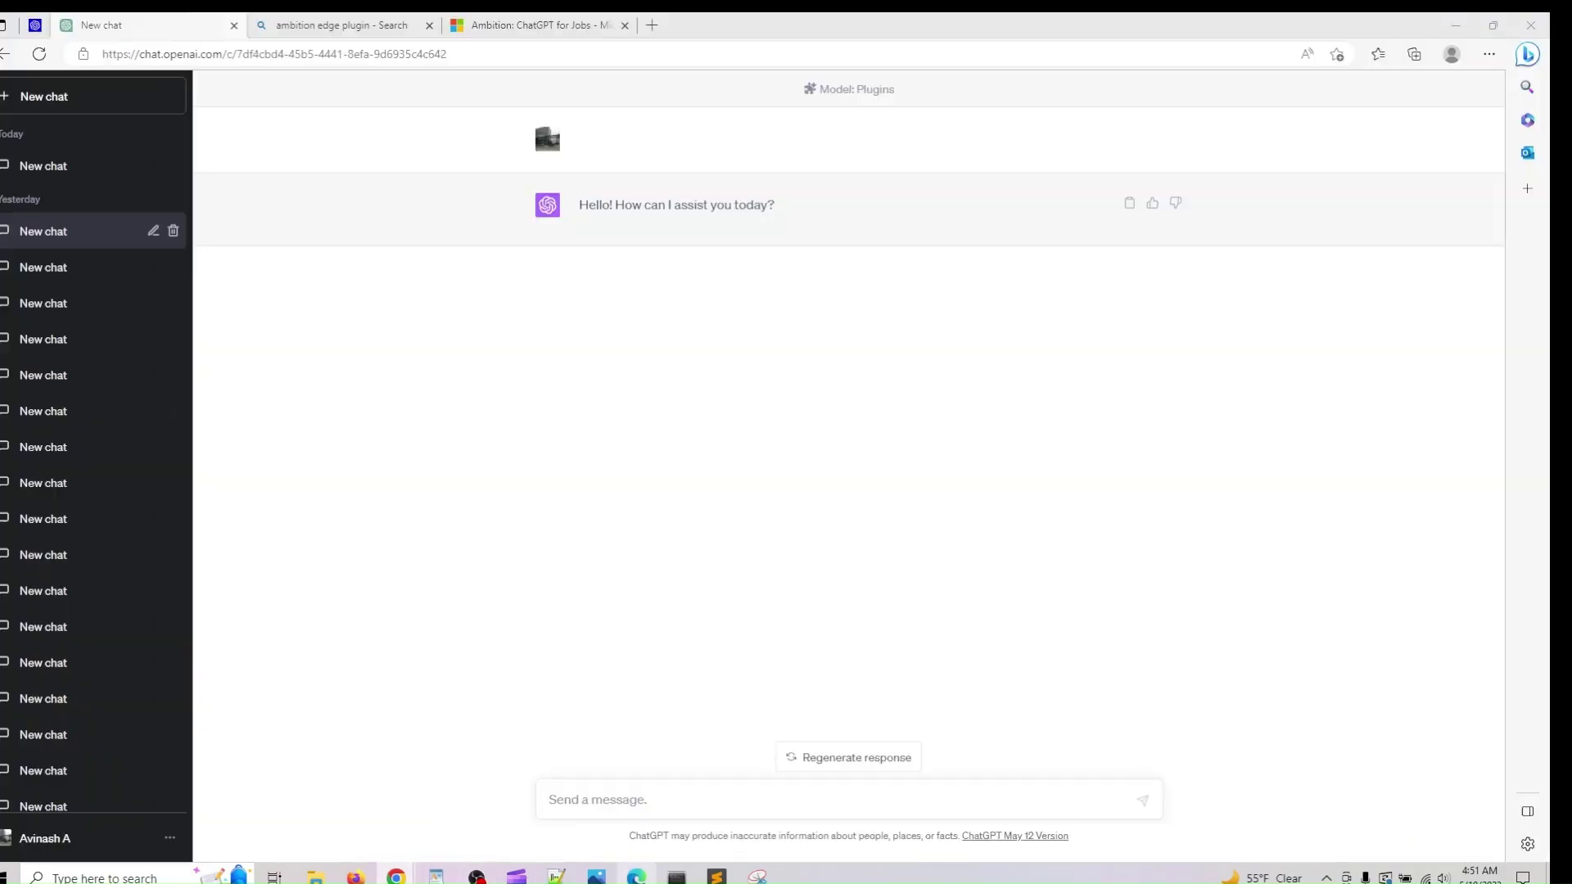
Step: In a new GPT-4 plugins chat, ask for San Jose generative AI jobs using Python or the OpenAI API
{"action": "left_click", "coordinate": [113, 97]}
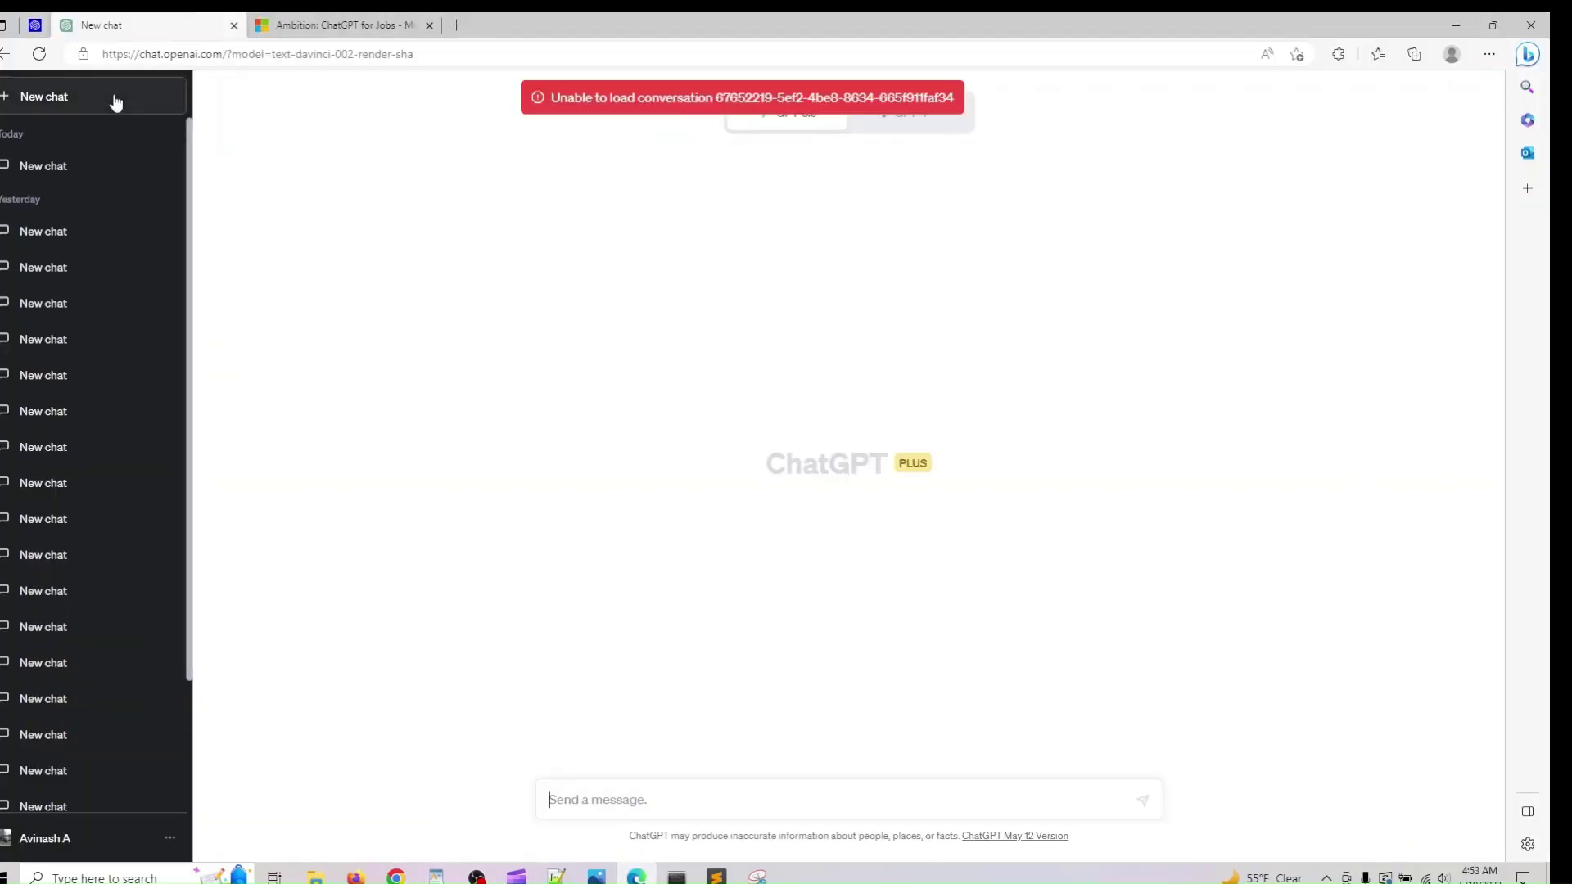
{"action": "left_click", "coordinate": [934, 129]}
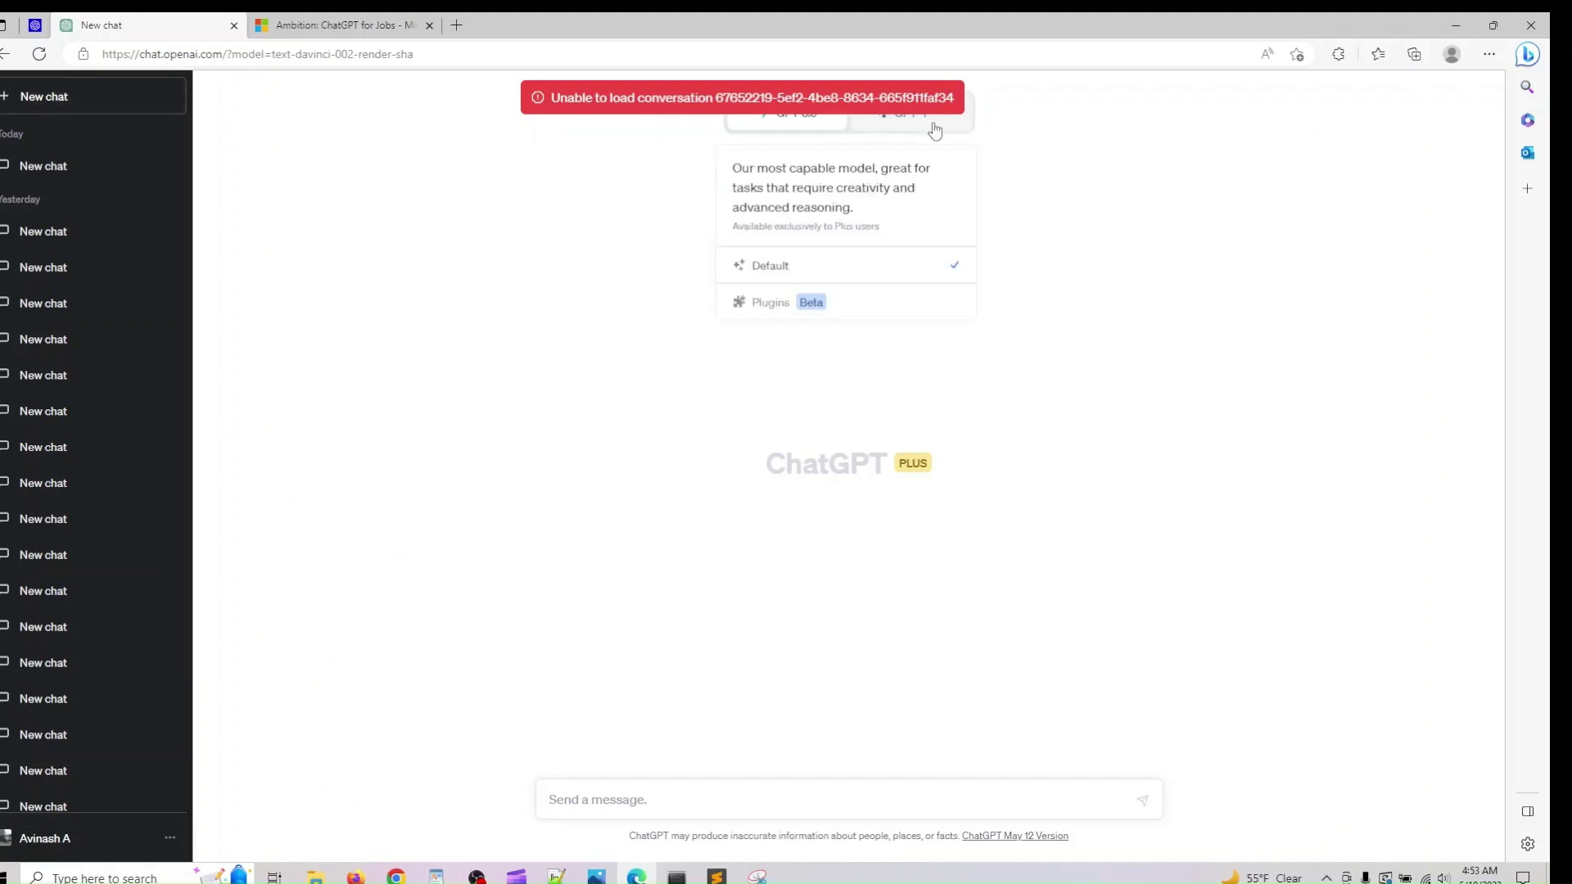
{"action": "left_click", "coordinate": [897, 312]}
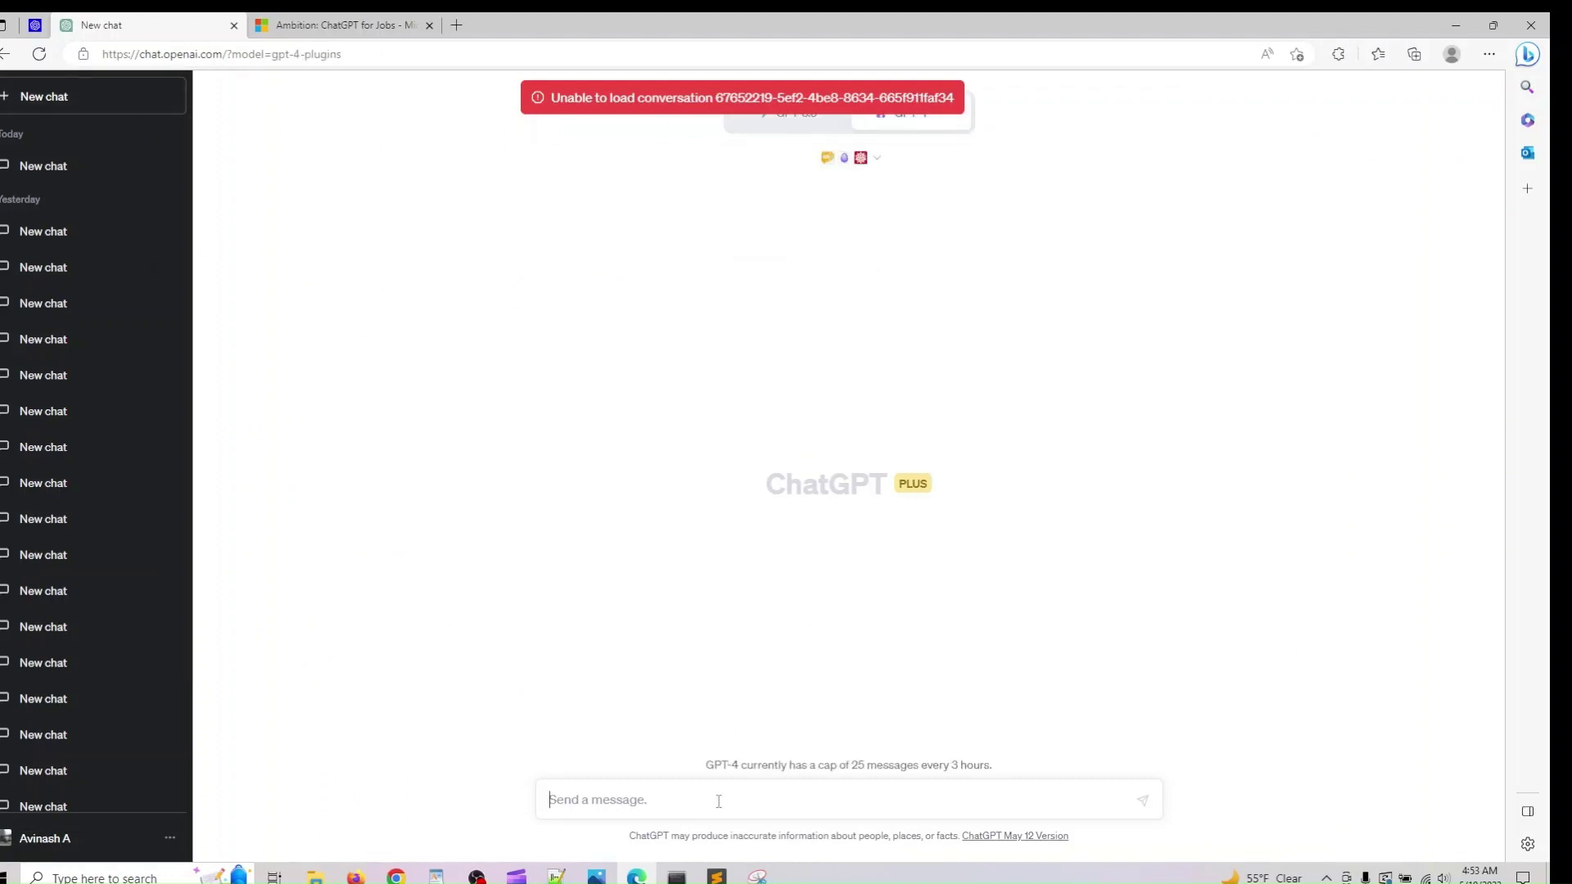
{"action": "type", "text": "find a jobs in san jose on Generative AI which uses python or open ai api?"}
{"action": "key", "text": "Return"}
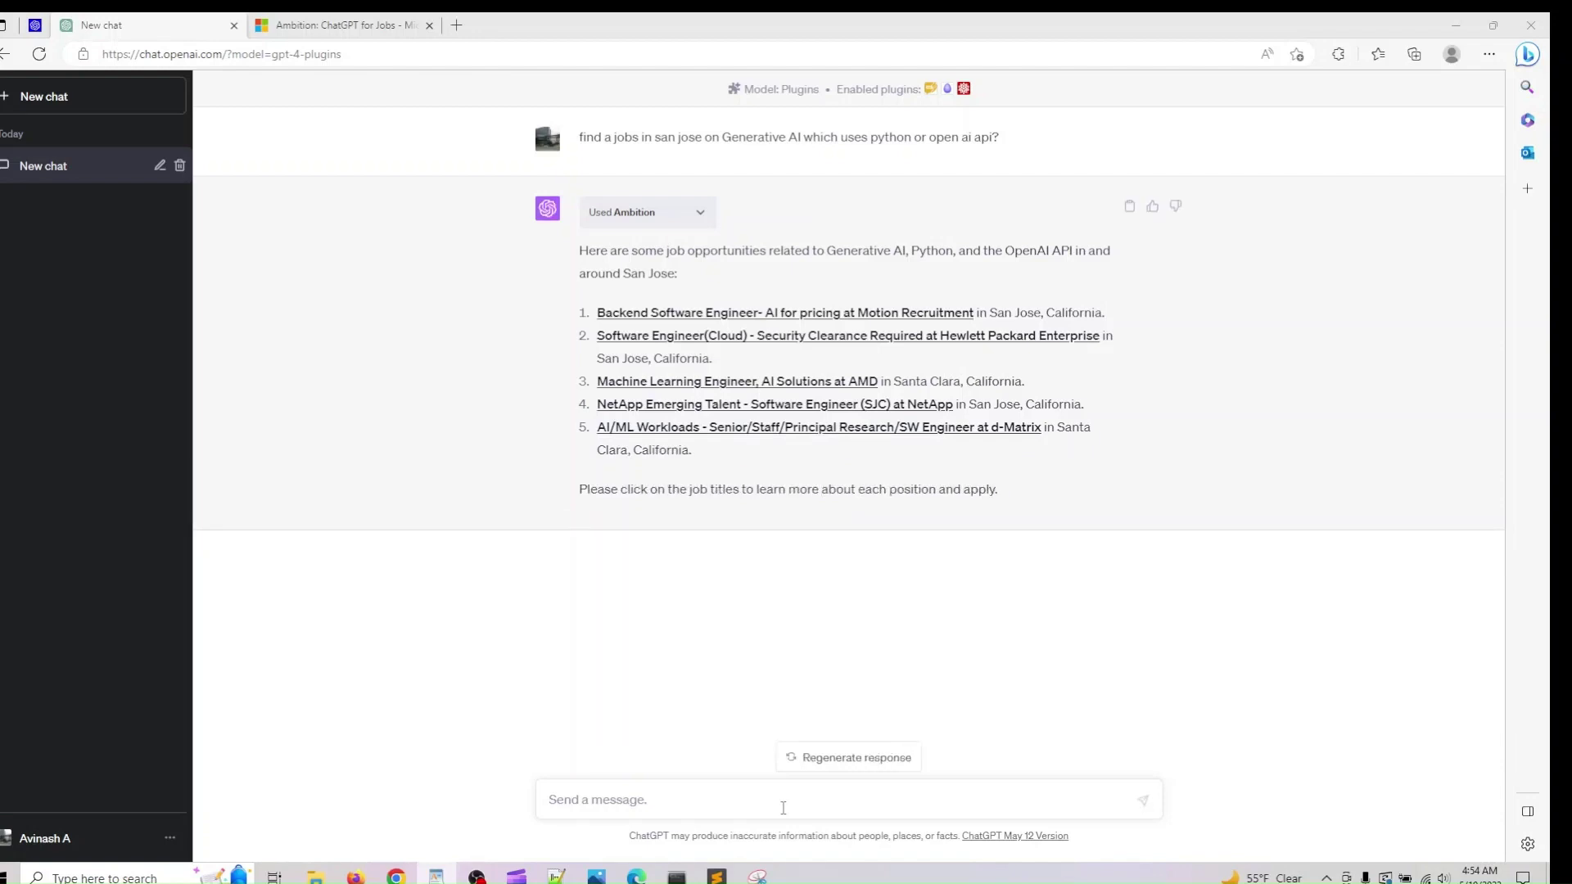
Step: Ask 'can you list estimated wages for jobs above?' as a follow-up
{"action": "left_click", "coordinate": [783, 807]}
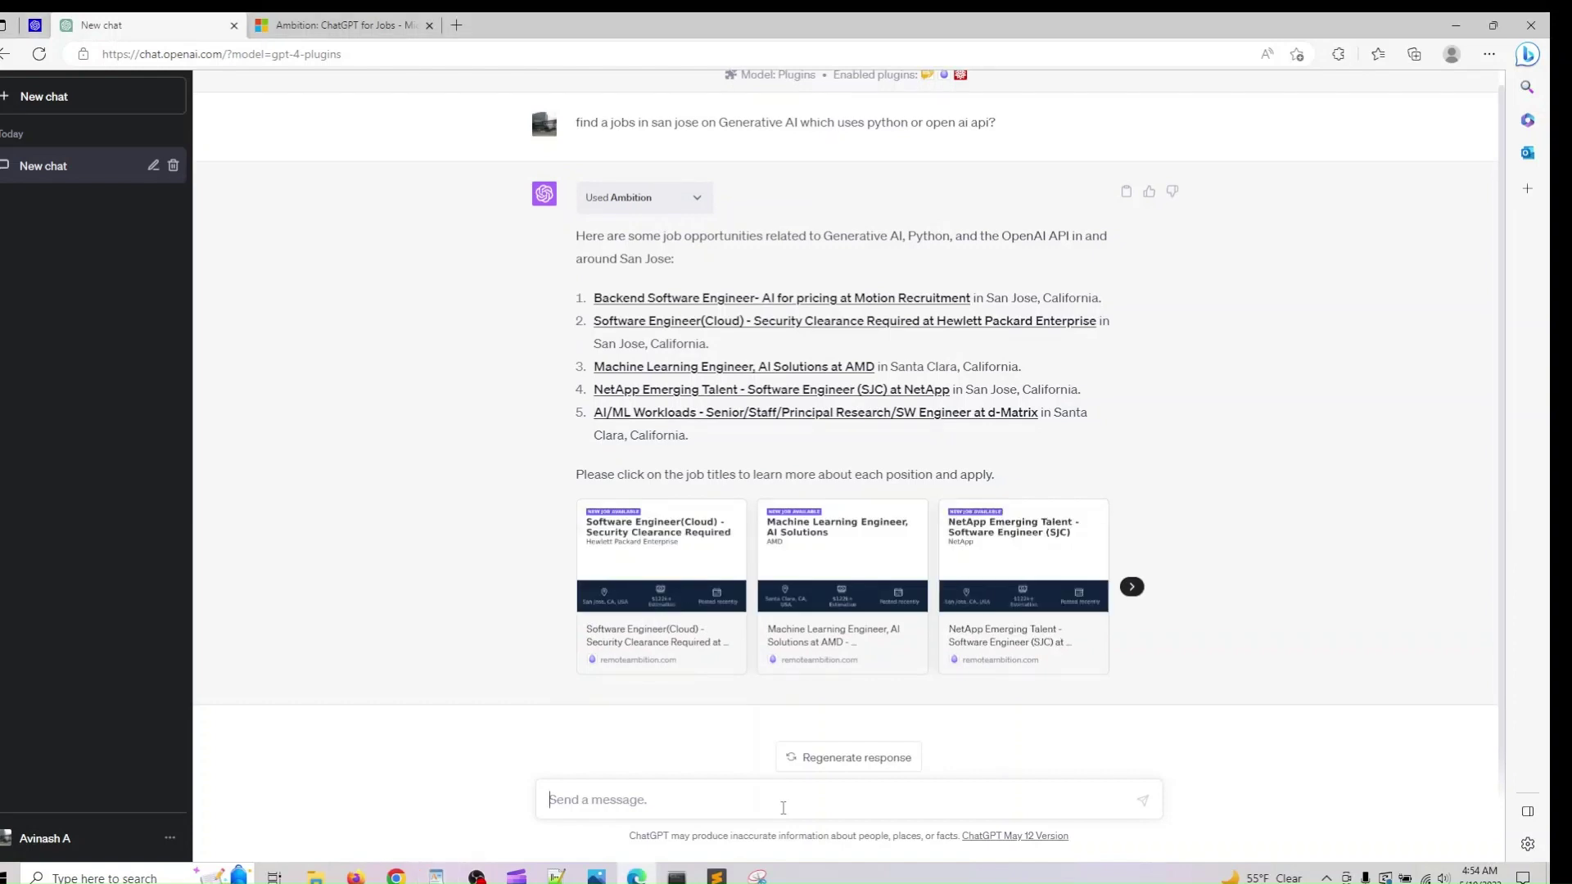
{"action": "type", "text": "can you "}
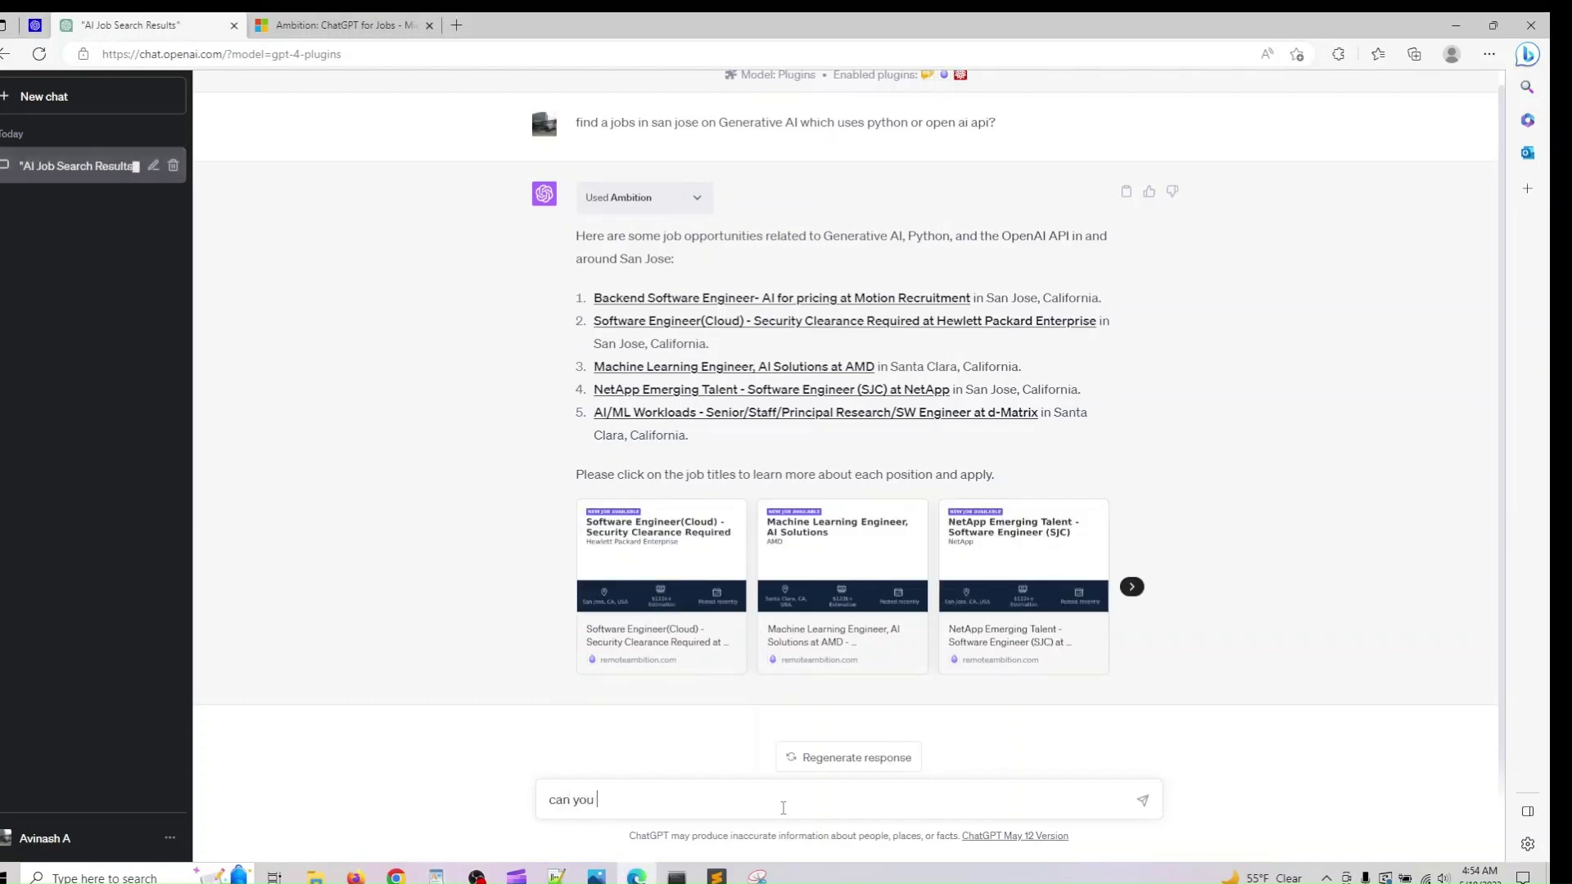
{"action": "type", "text": "list estimated"}
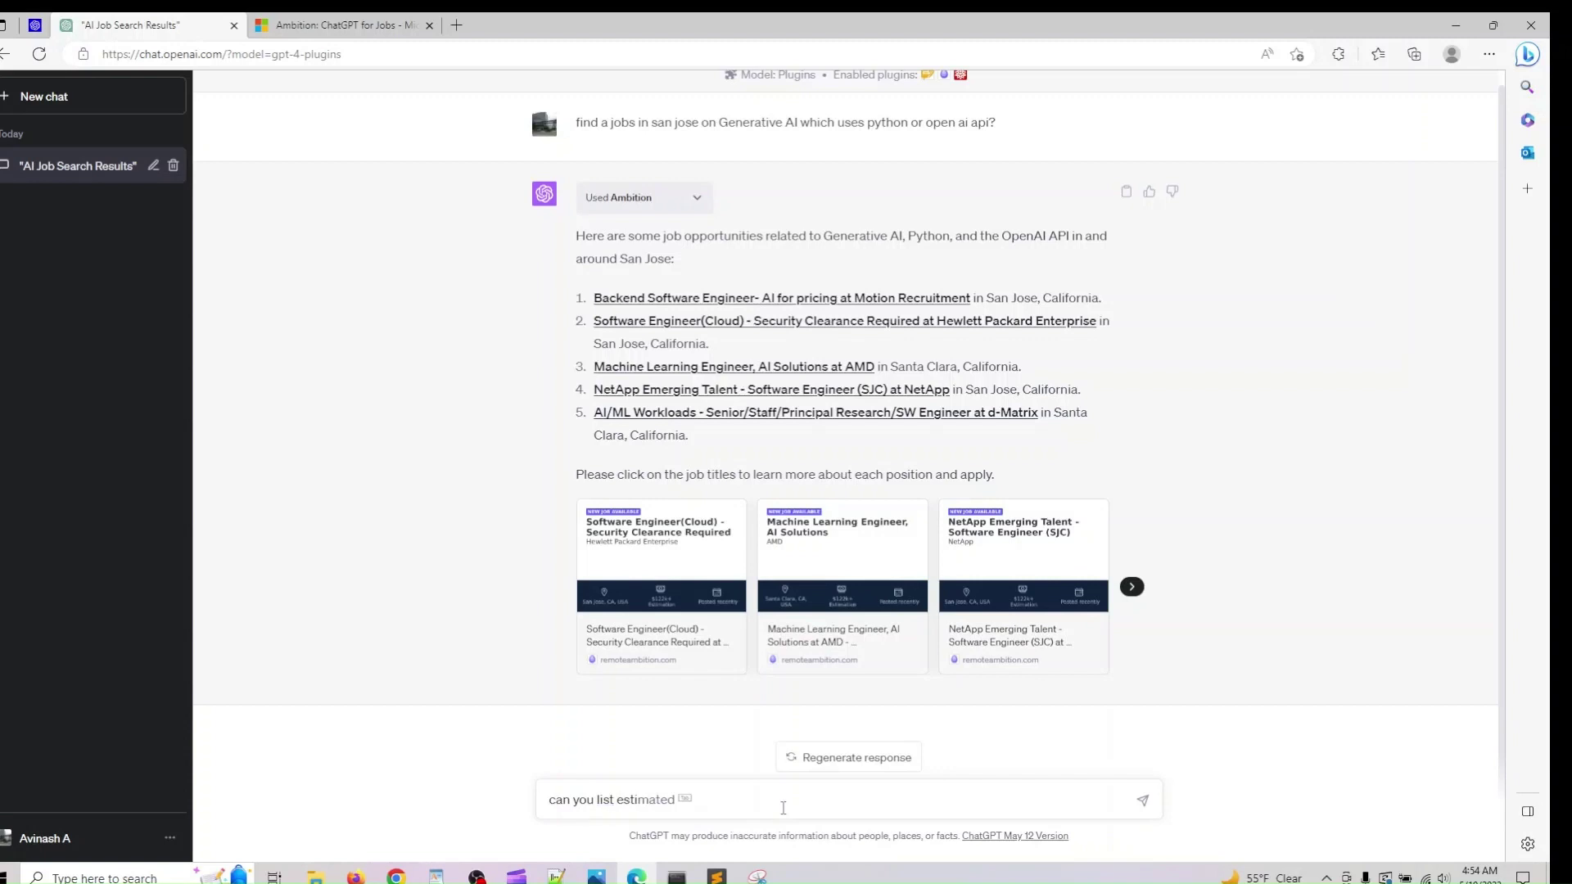
{"action": "type", "text": "a"}
{"action": "type", "text": "mated"}
{"action": "key", "text": "Tab"}
{"action": "type", "text": "f"}
{"action": "key", "text": "Return"}
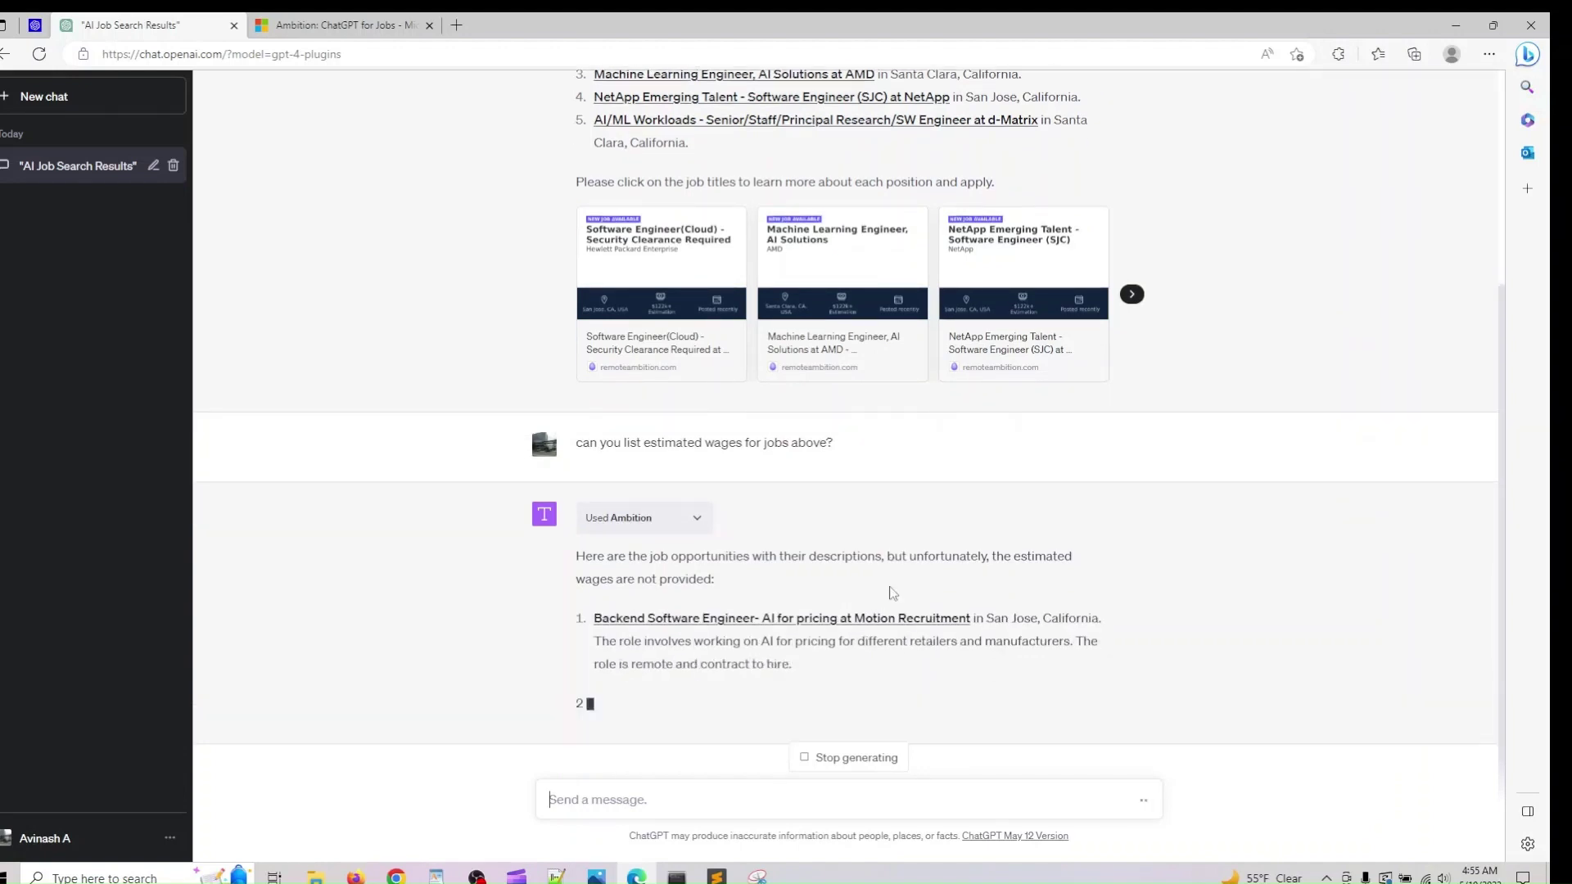
{"action": "scroll", "coordinate": [880, 587], "scroll_direction": "up", "scroll_amount": 2}
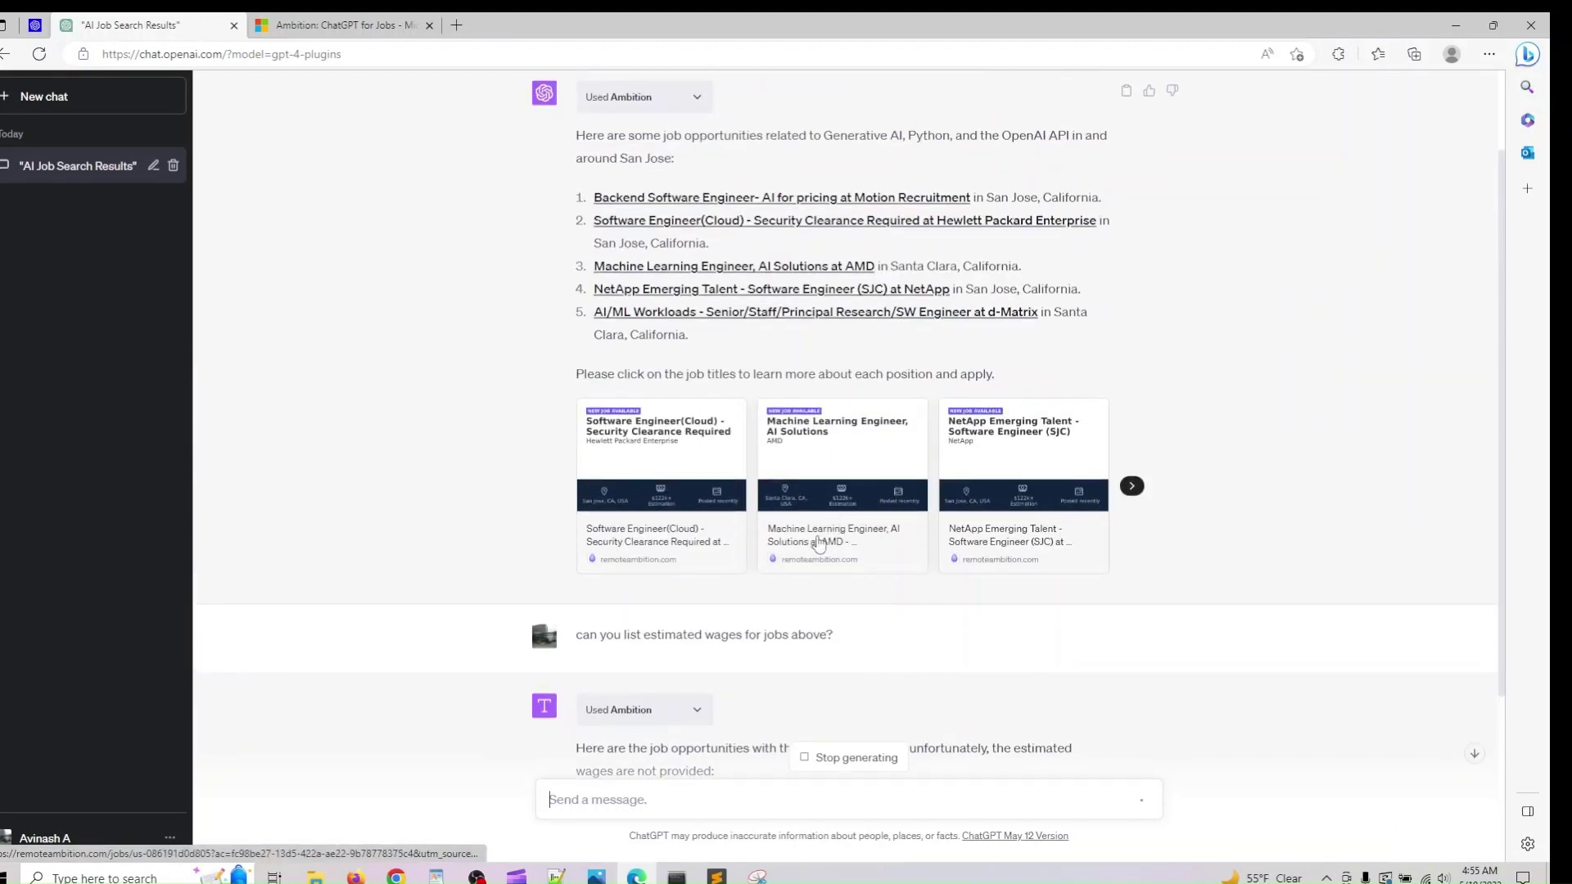
Step: On the AMD Machine Learning Engineer job page, view the LinkedIn import steps, then choose Add Resume / CV
{"action": "left_click", "coordinate": [889, 541]}
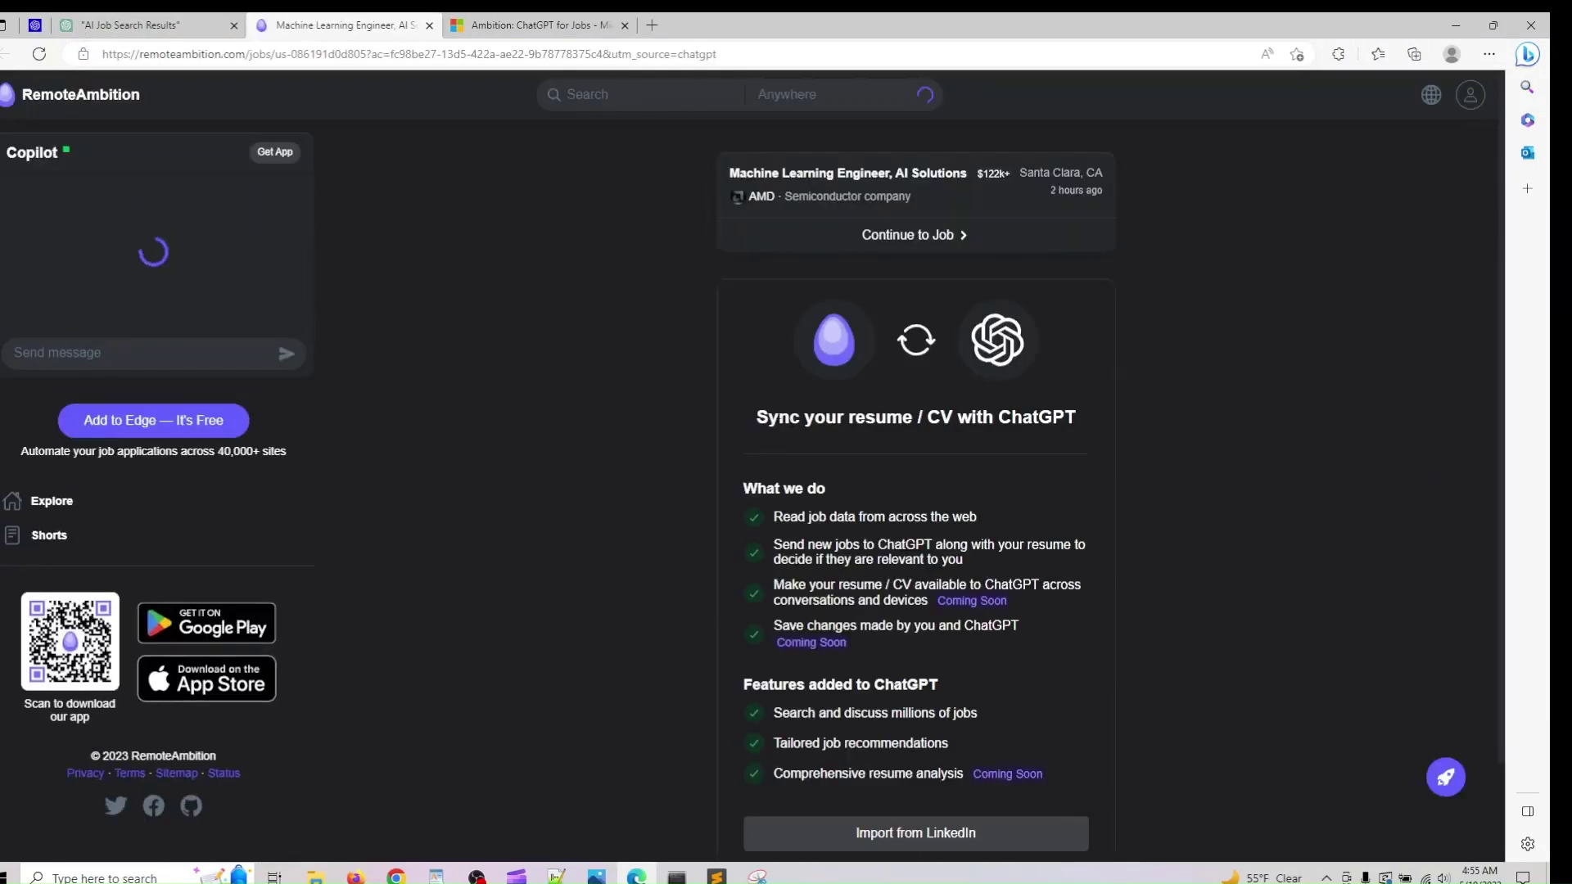
{"action": "scroll", "coordinate": [767, 443], "scroll_direction": "down", "scroll_amount": 1}
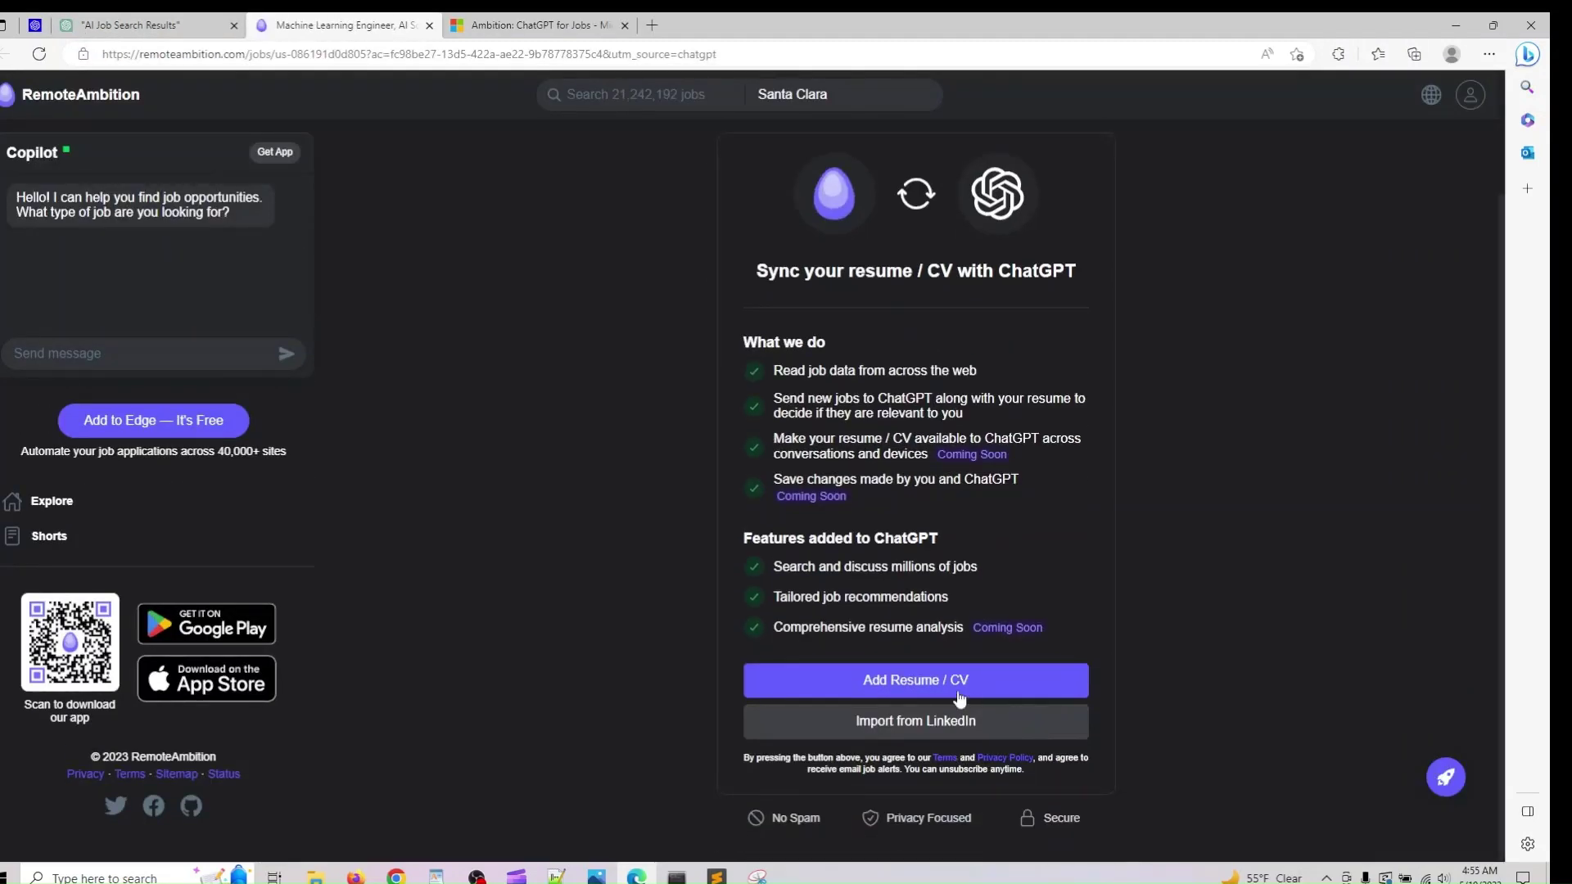
{"action": "left_click", "coordinate": [941, 724]}
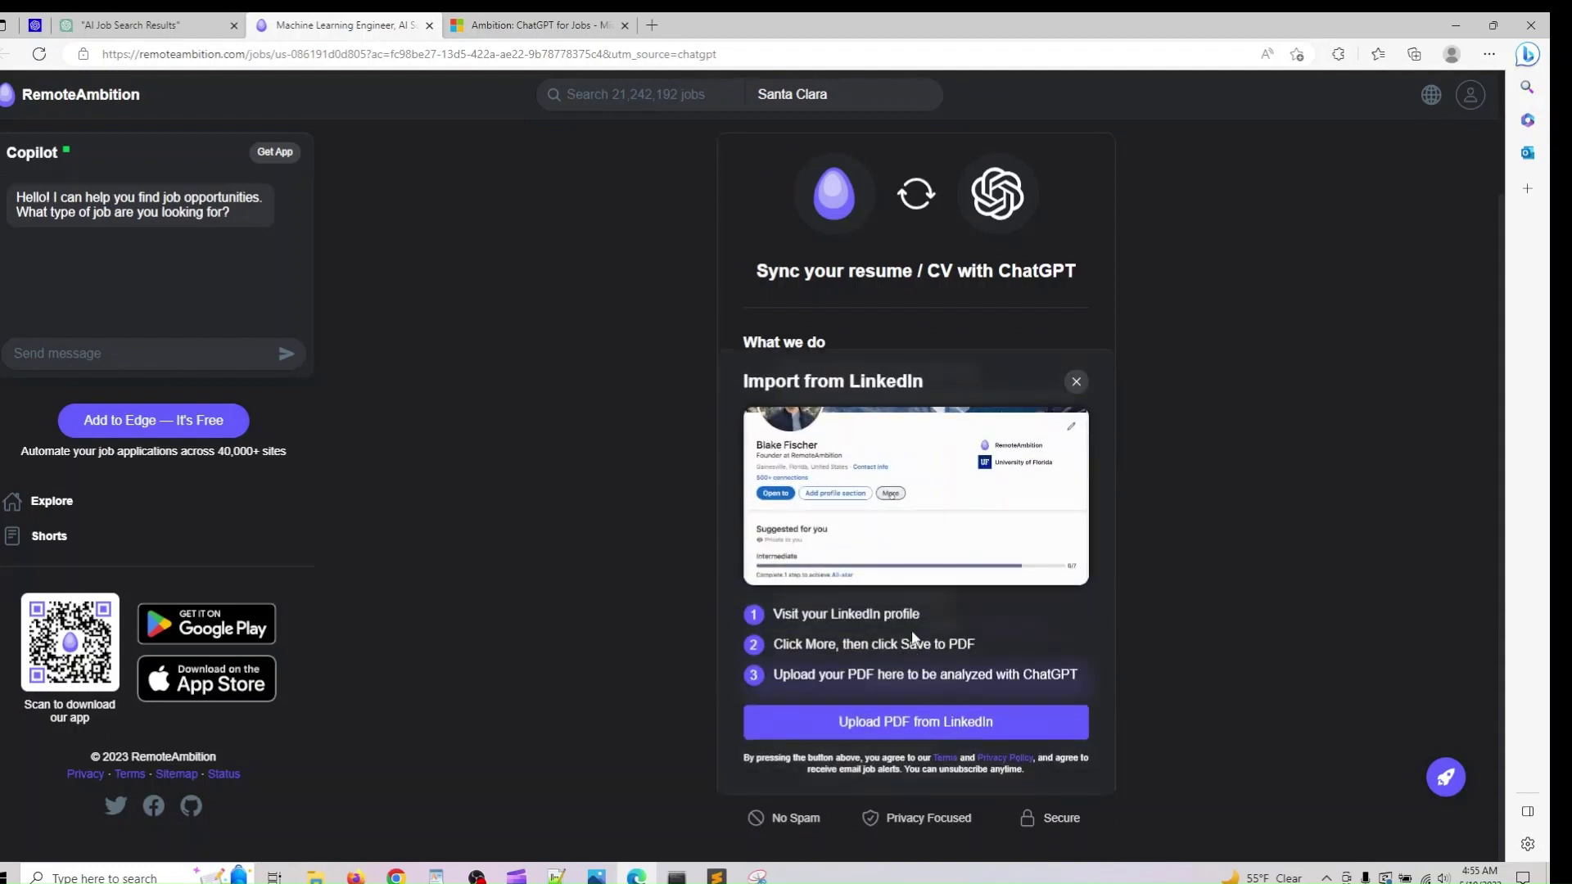
{"action": "scroll", "coordinate": [915, 640], "scroll_direction": "up", "scroll_amount": 1}
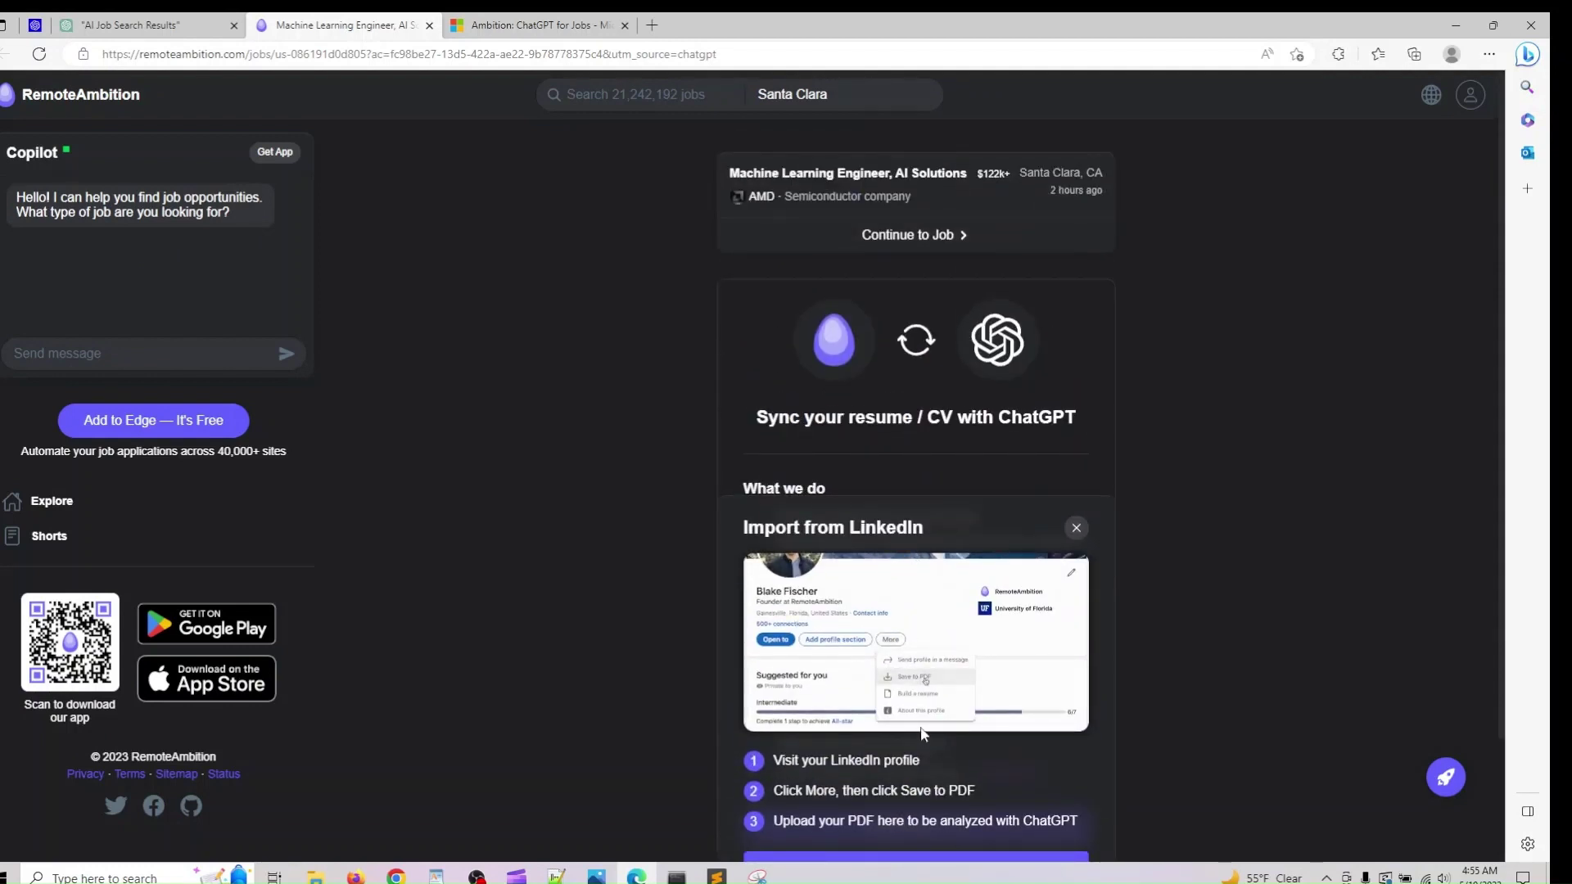
{"action": "scroll", "coordinate": [924, 735], "scroll_direction": "down", "scroll_amount": 1}
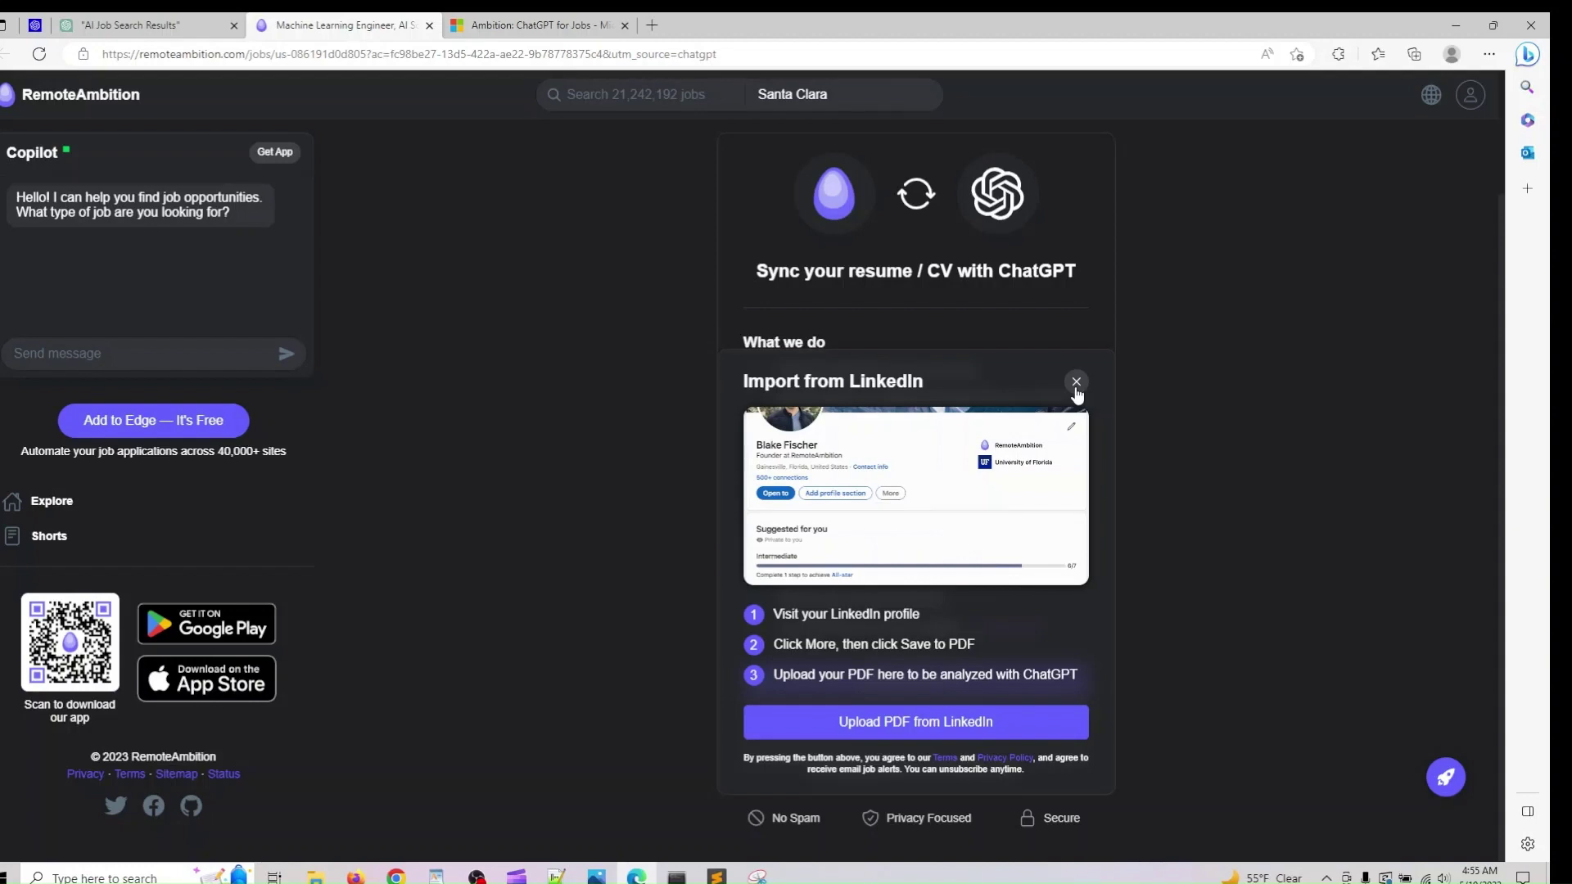
{"action": "left_click", "coordinate": [1074, 387]}
{"action": "left_click", "coordinate": [900, 683]}
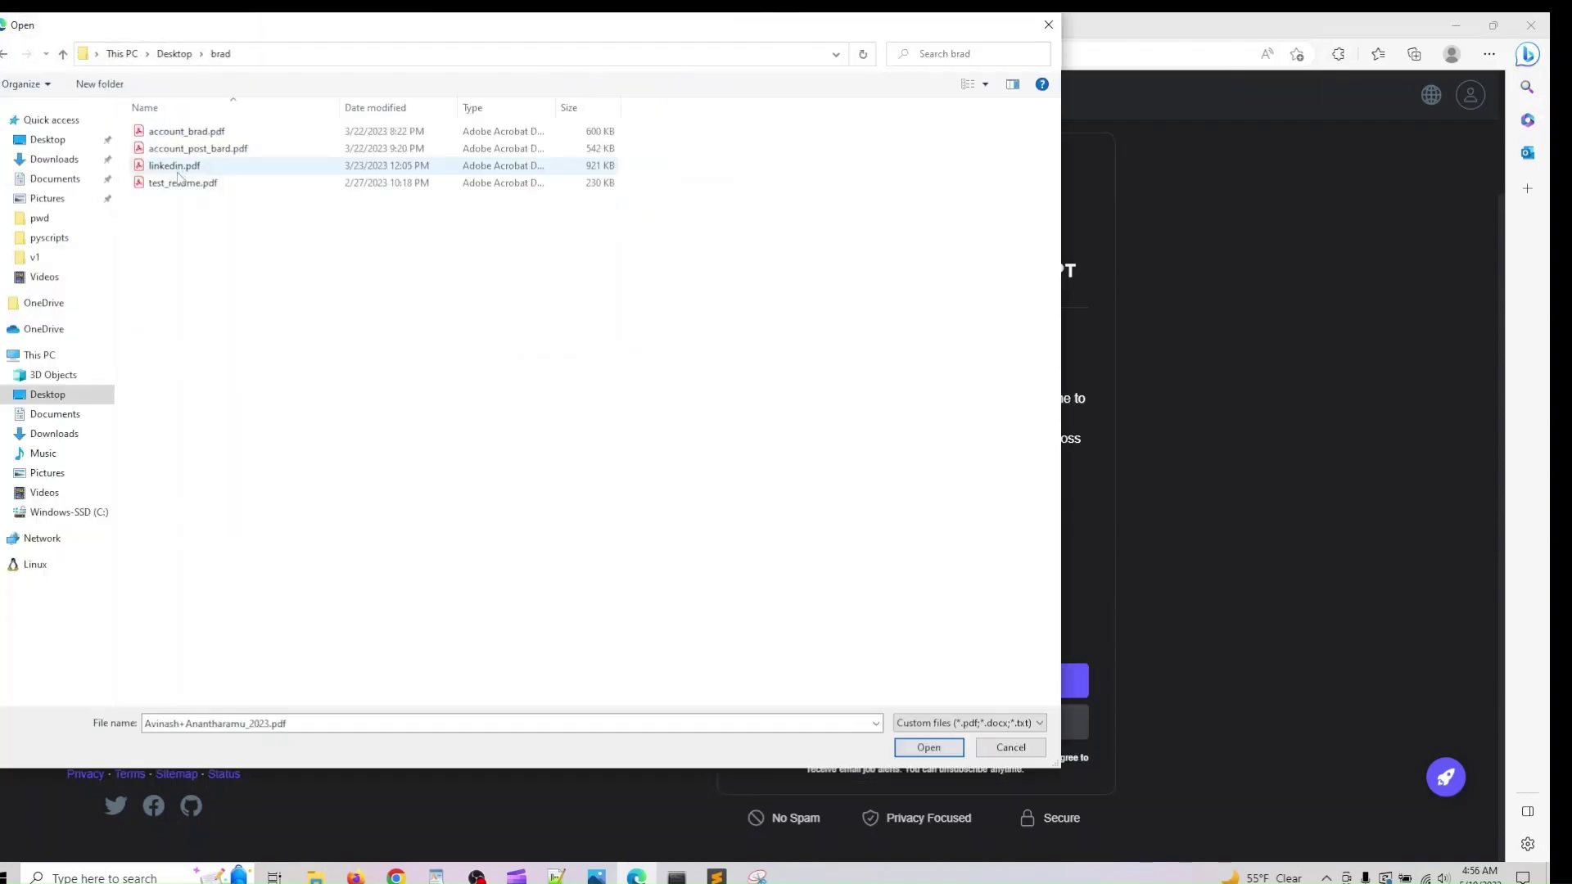
Step: Upload test_resume.pdf from Desktop > brad as the resume
{"action": "double_click", "coordinate": [182, 183]}
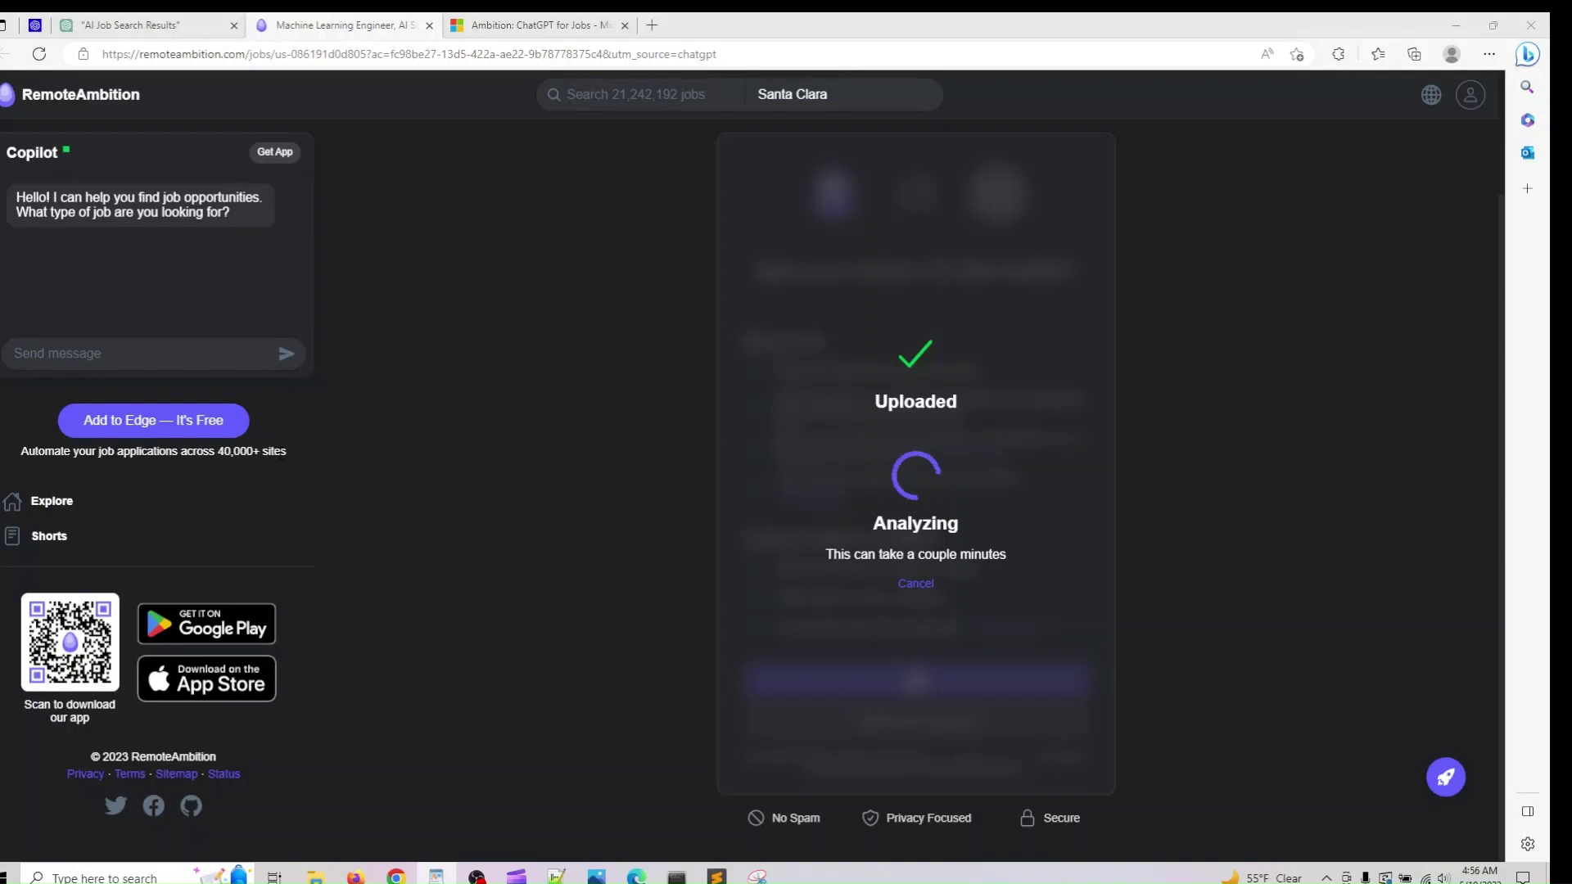
{"action": "mouse_move", "coordinate": [394, 877]}
{"action": "mouse_move", "coordinate": [660, 810]}
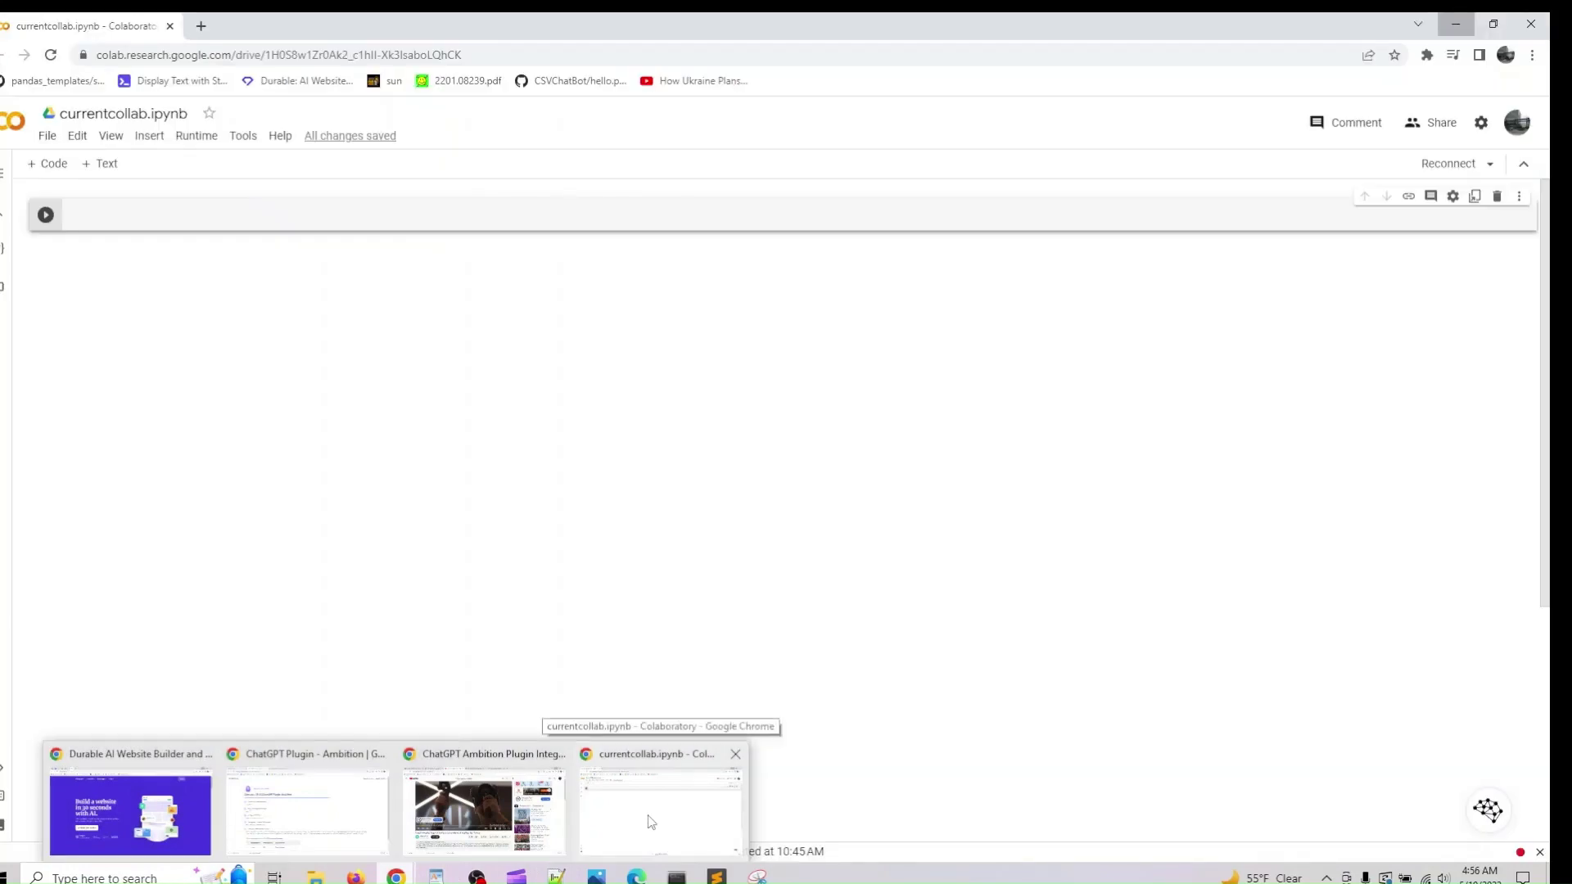
{"action": "mouse_move", "coordinate": [307, 805]}
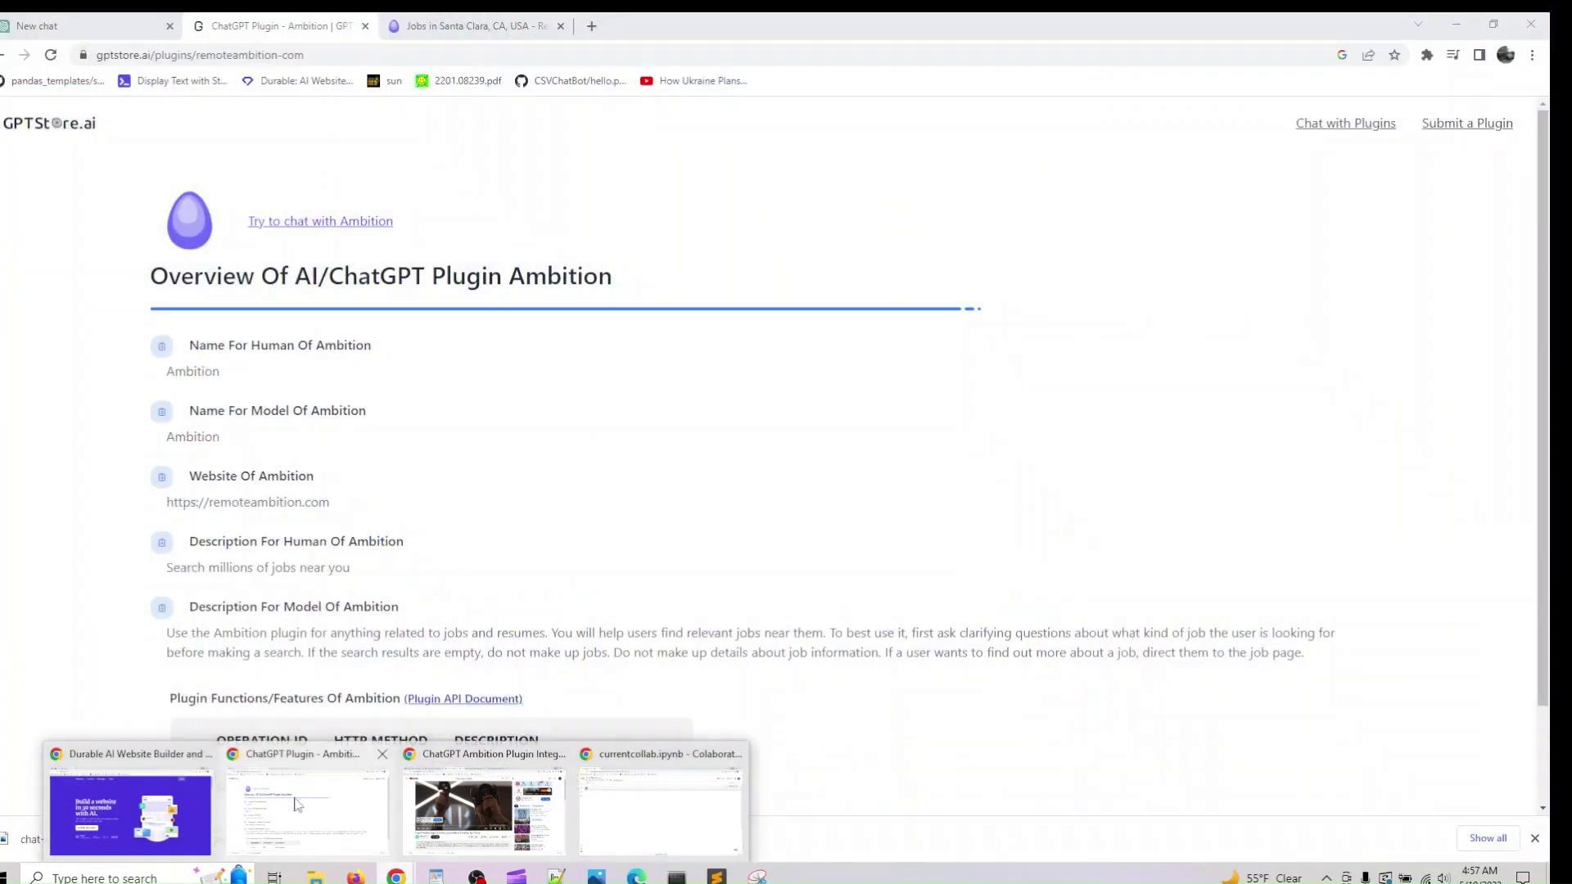
Step: In the Tech category, ask Copilot to apply to HPC jobs in San Jose using my resume
{"action": "left_click", "coordinate": [295, 805]}
{"action": "key", "text": "ctrl+Tab"}
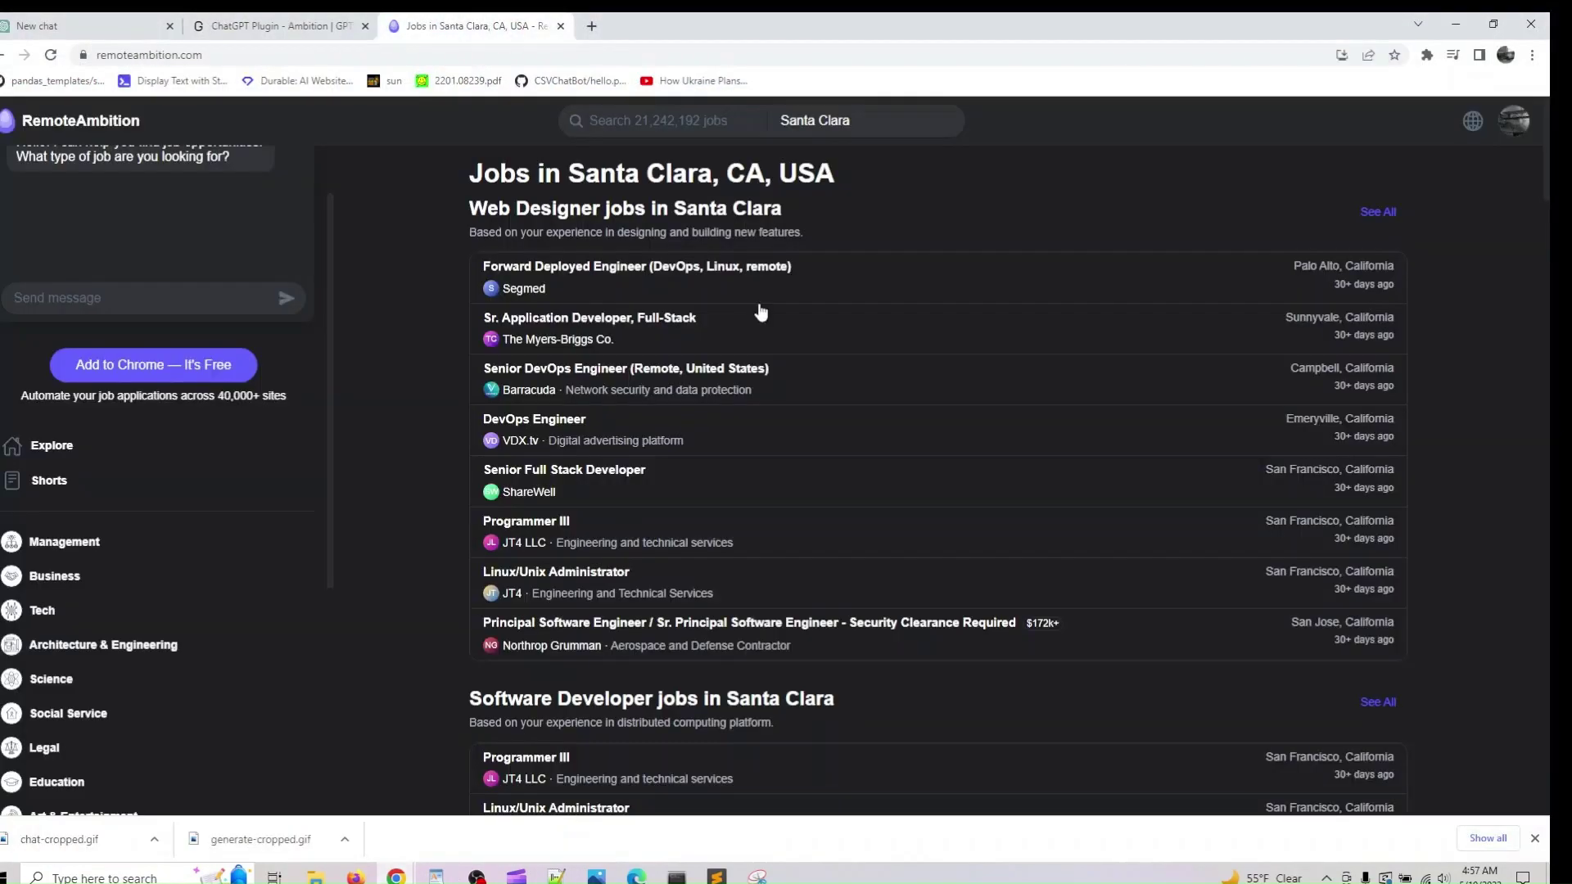
{"action": "scroll", "coordinate": [1098, 344], "scroll_direction": "down", "scroll_amount": 3}
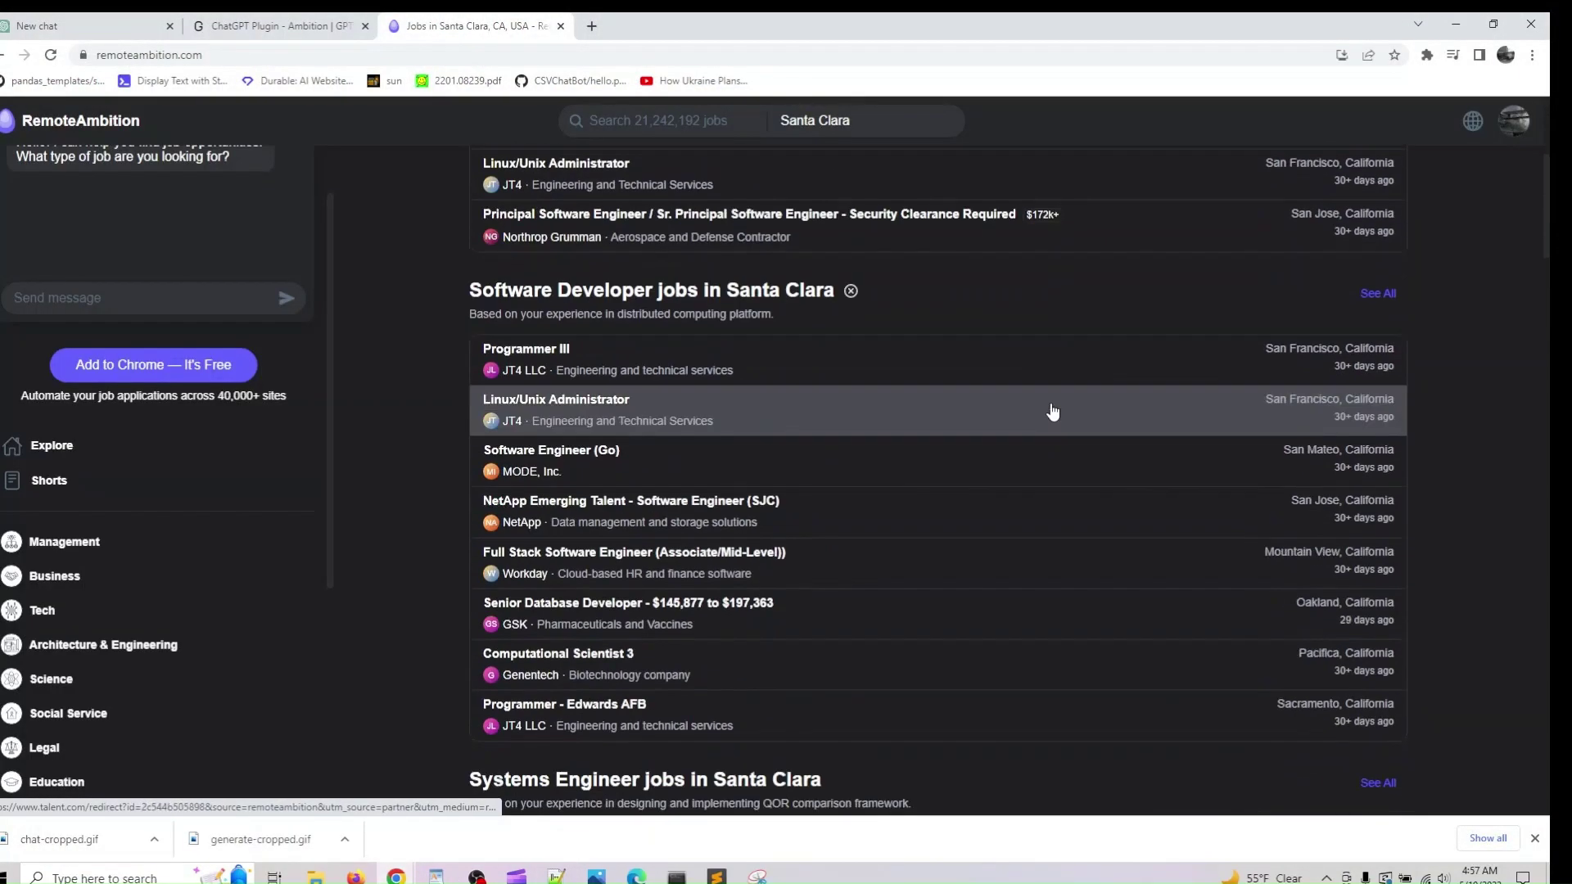
{"action": "scroll", "coordinate": [1148, 439], "scroll_direction": "down", "scroll_amount": 5}
{"action": "scroll", "coordinate": [991, 461], "scroll_direction": "down", "scroll_amount": 5}
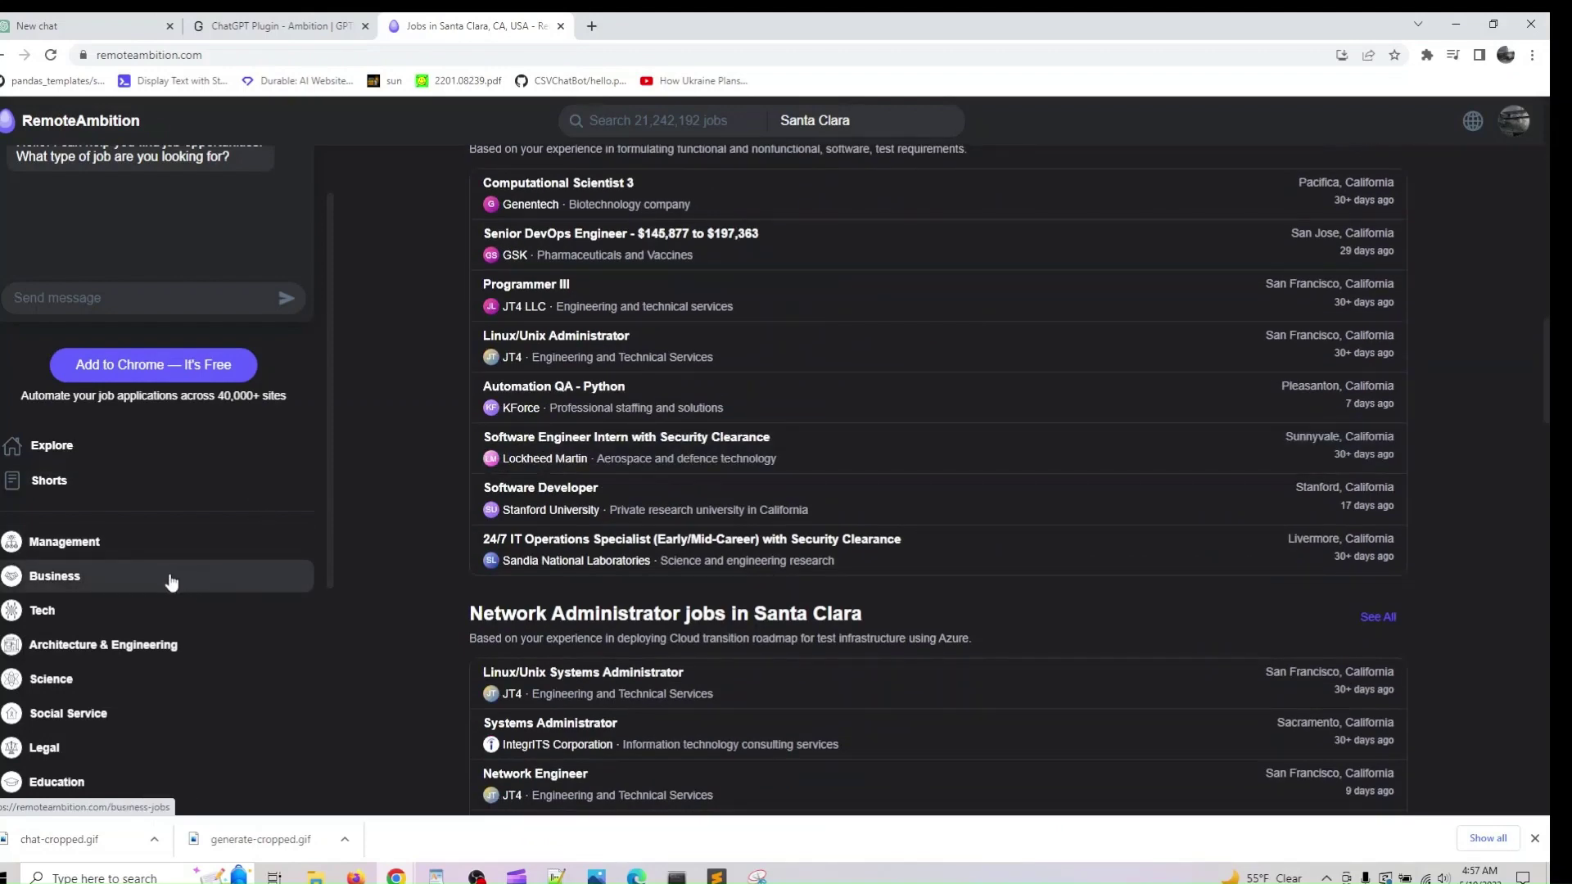
{"action": "left_click", "coordinate": [116, 610]}
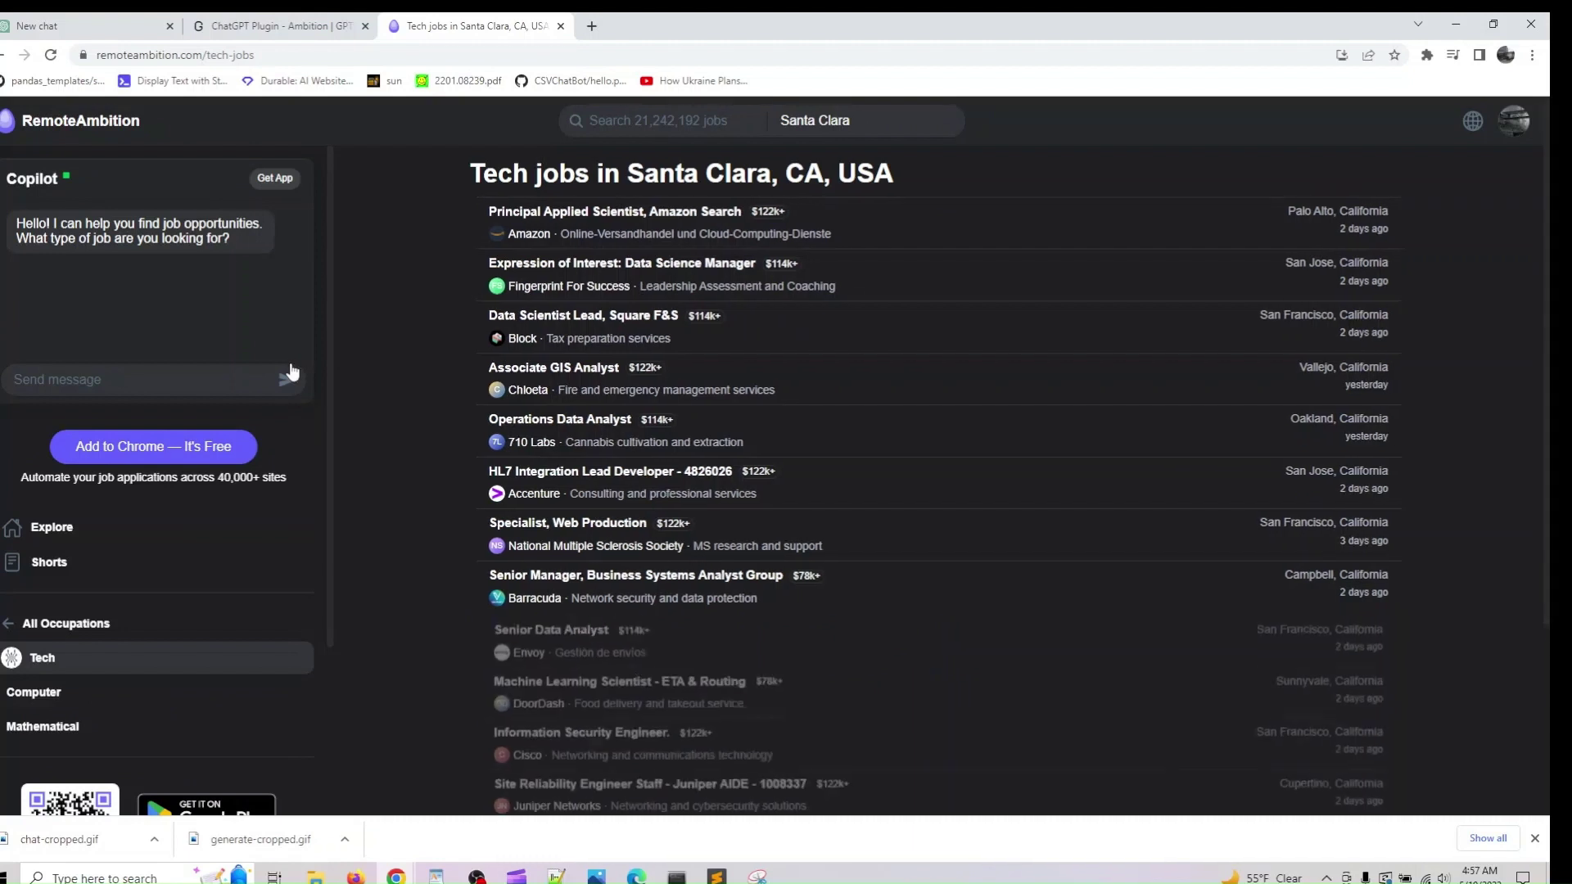
{"action": "type", "text": "ca"}
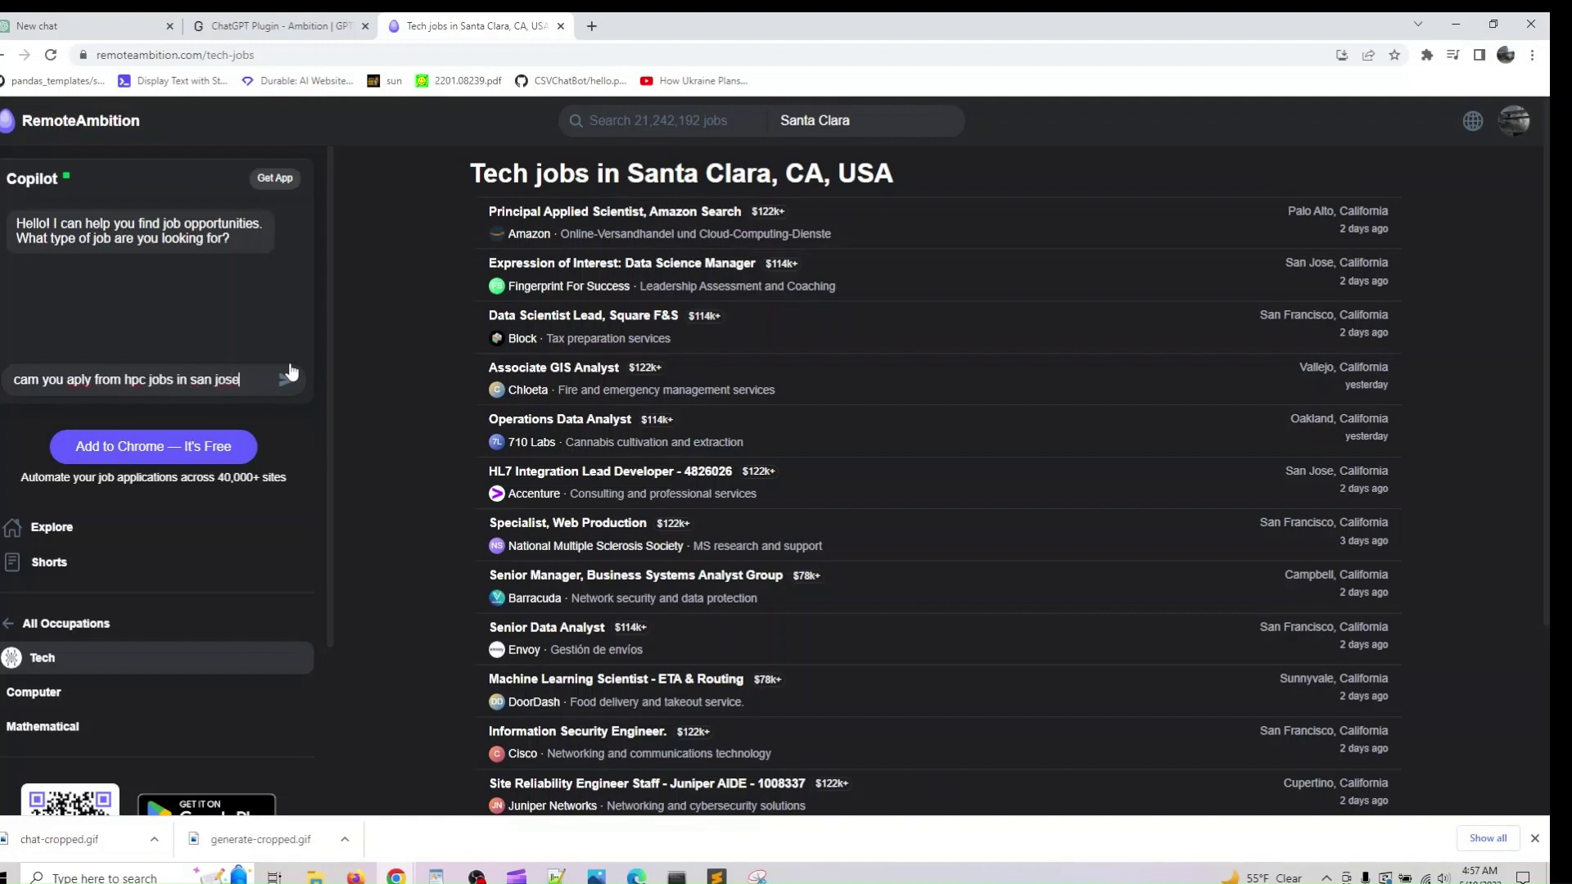
{"action": "type", "text": "ng my resume"}
{"action": "key", "text": "Return"}
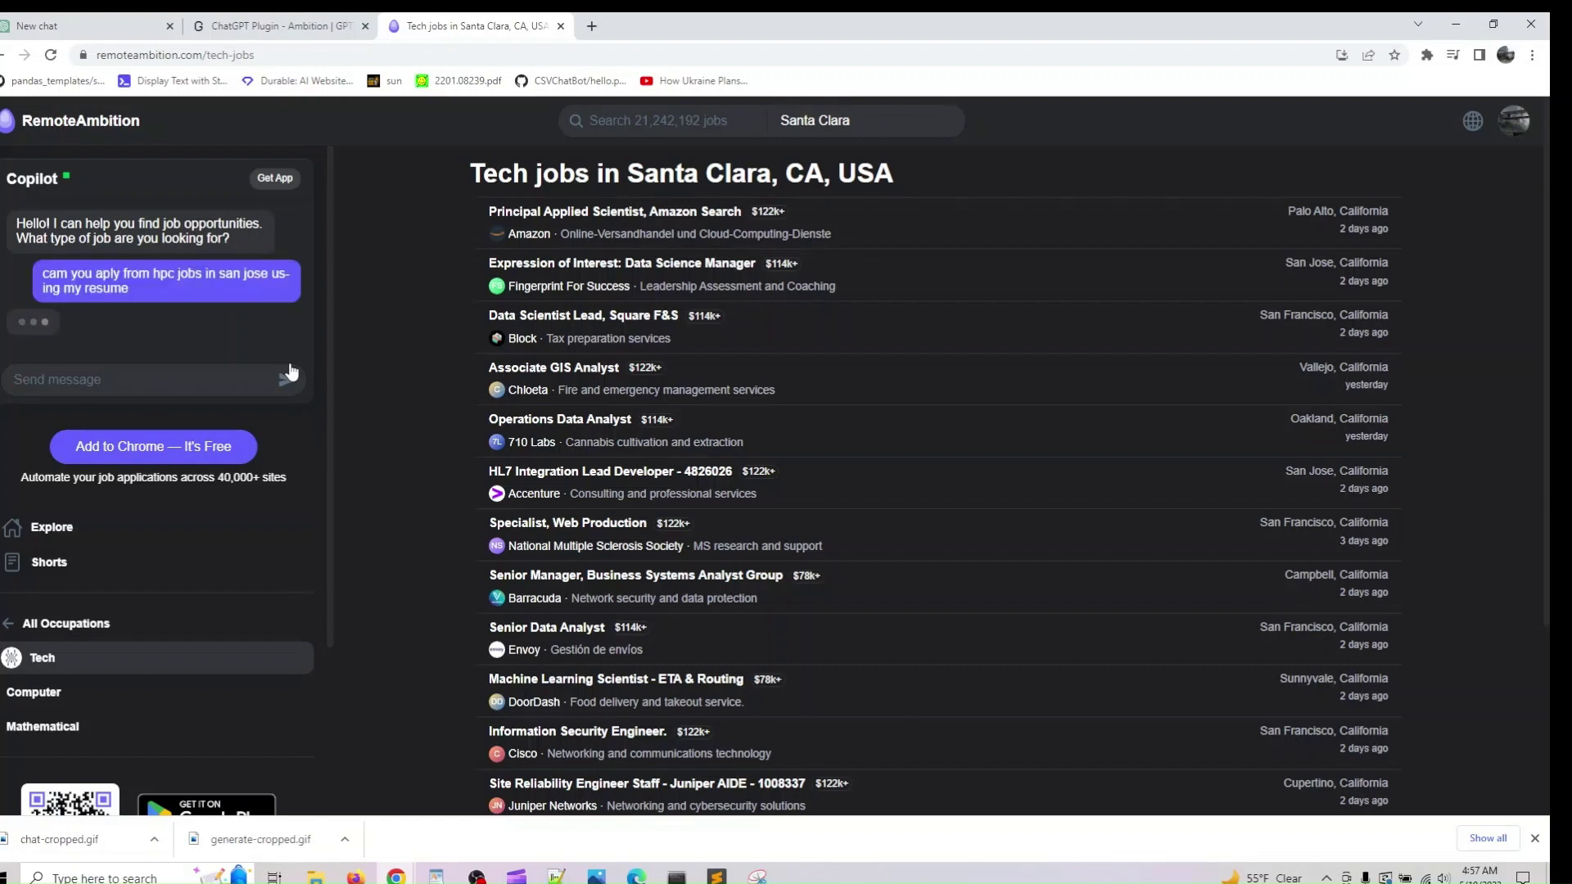